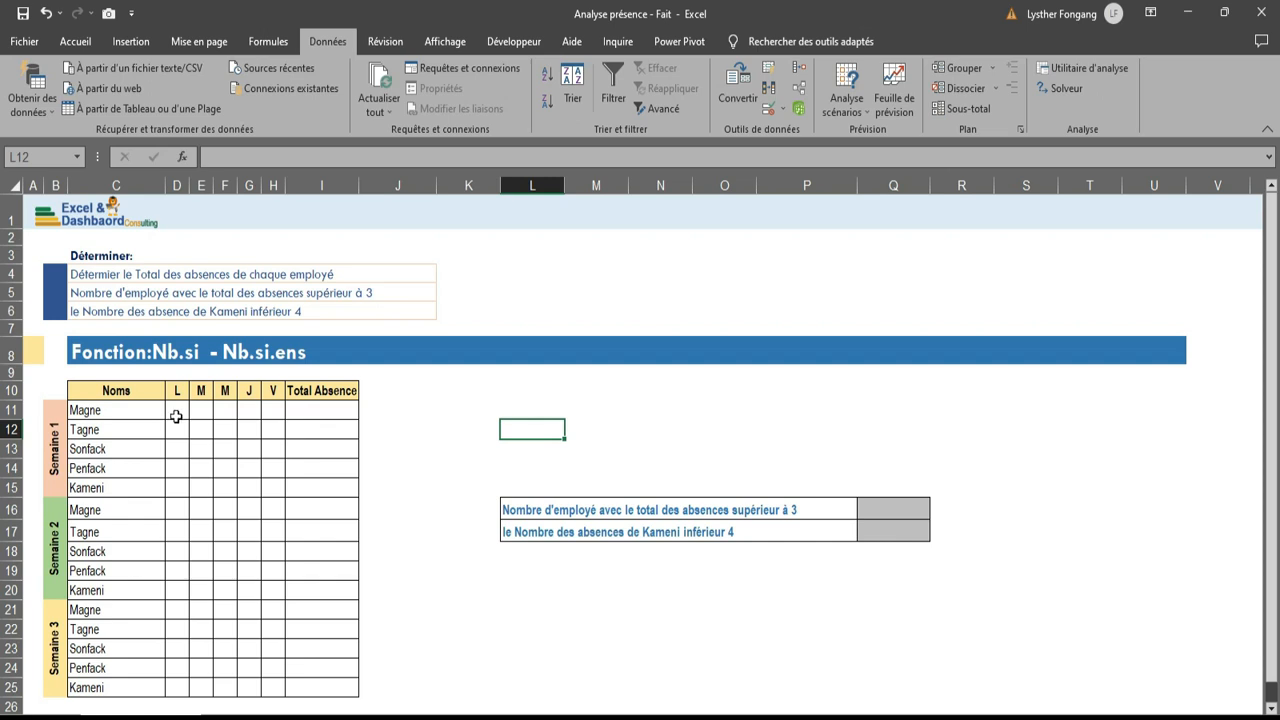
Apply list data validation with the source P;A to the attendance cells D11:H25
scroll(176, 416, down, 2)
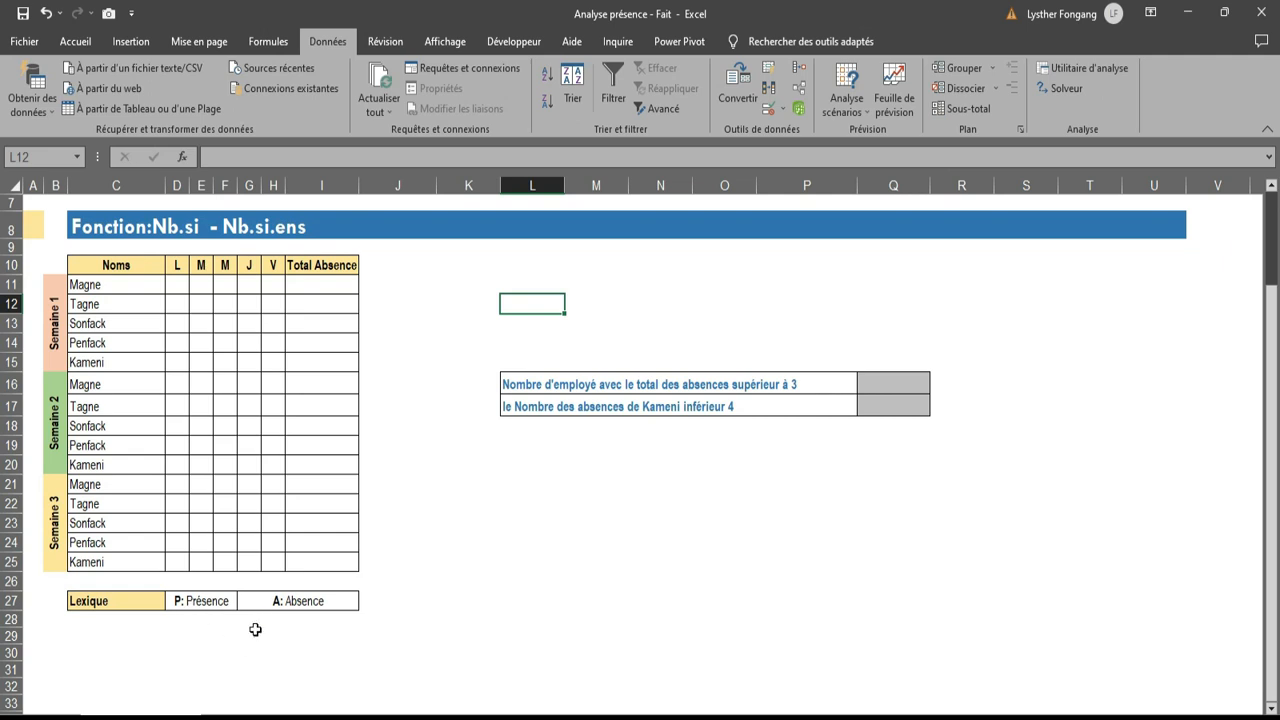
scroll(260, 590, up, 2)
drag(175, 407, 265, 690)
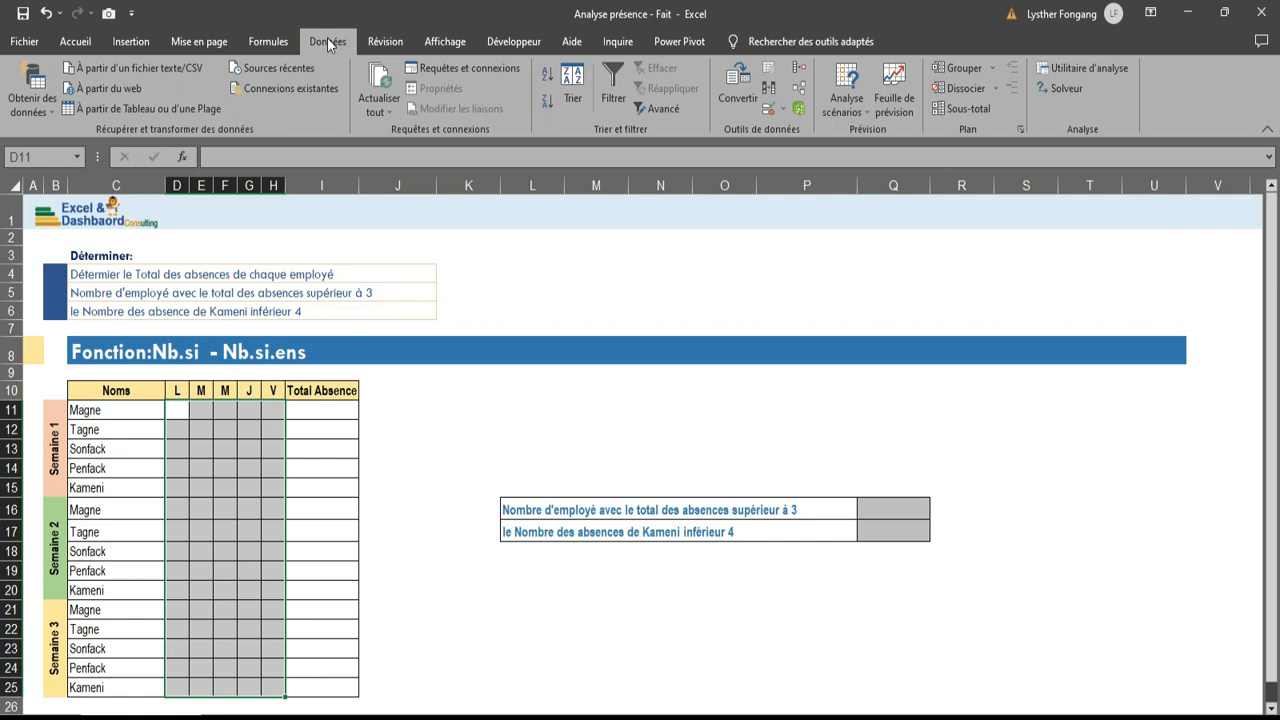
click(784, 110)
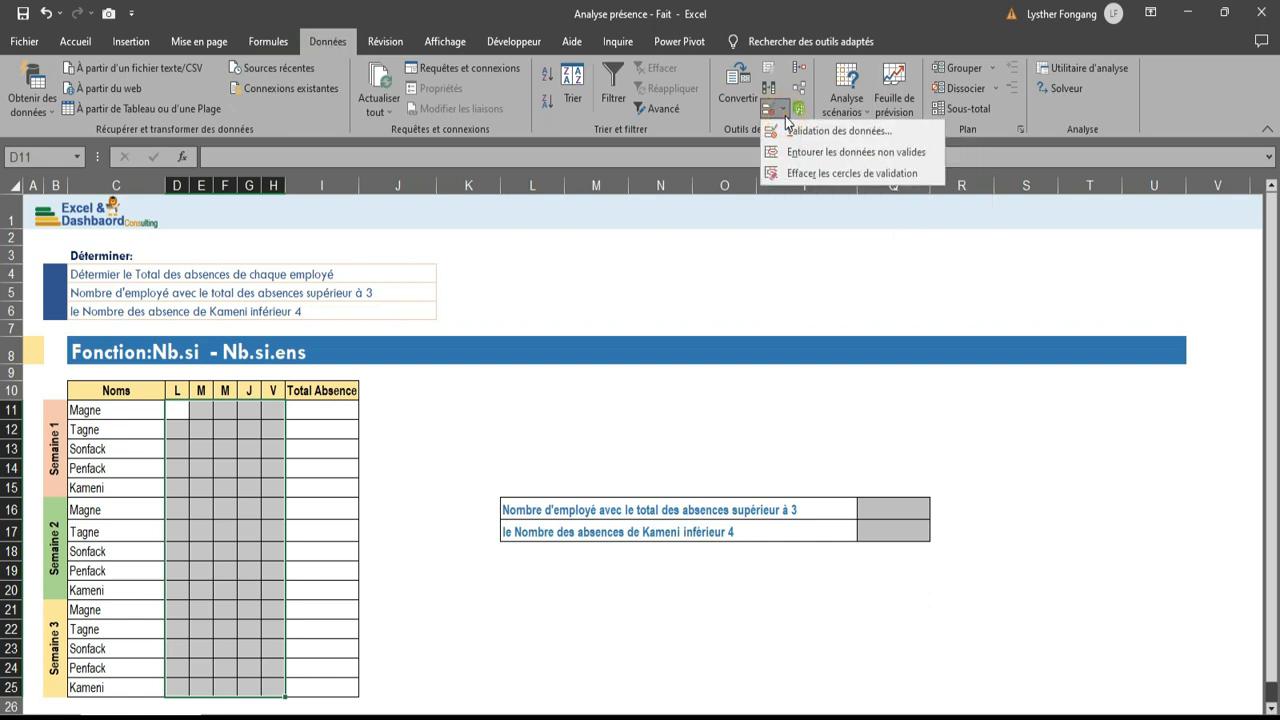
click(790, 133)
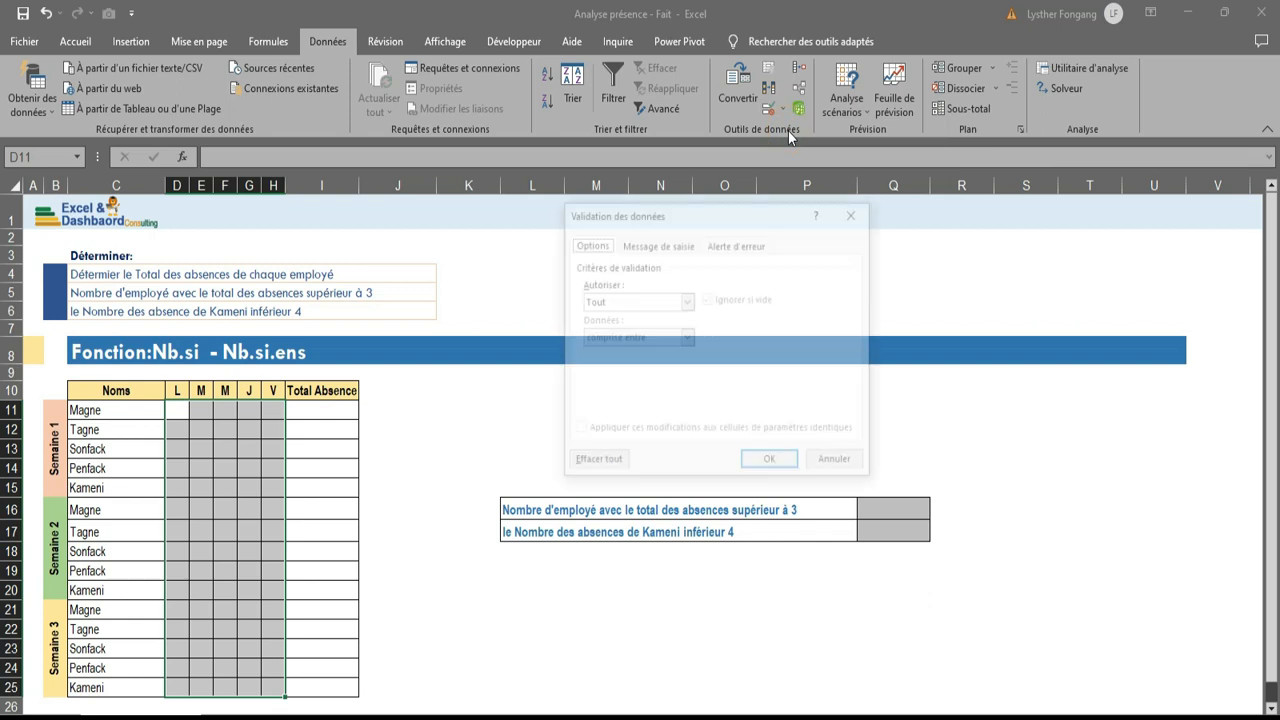
click(687, 301)
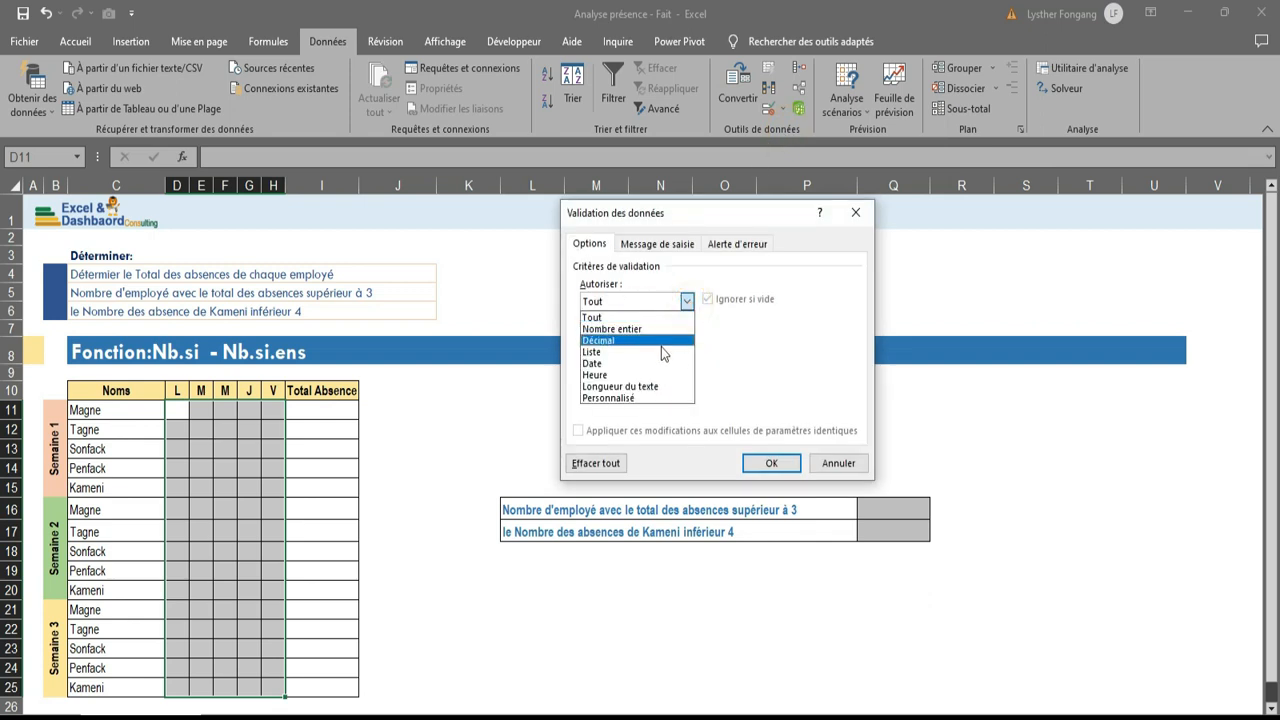
click(660, 353)
click(646, 372)
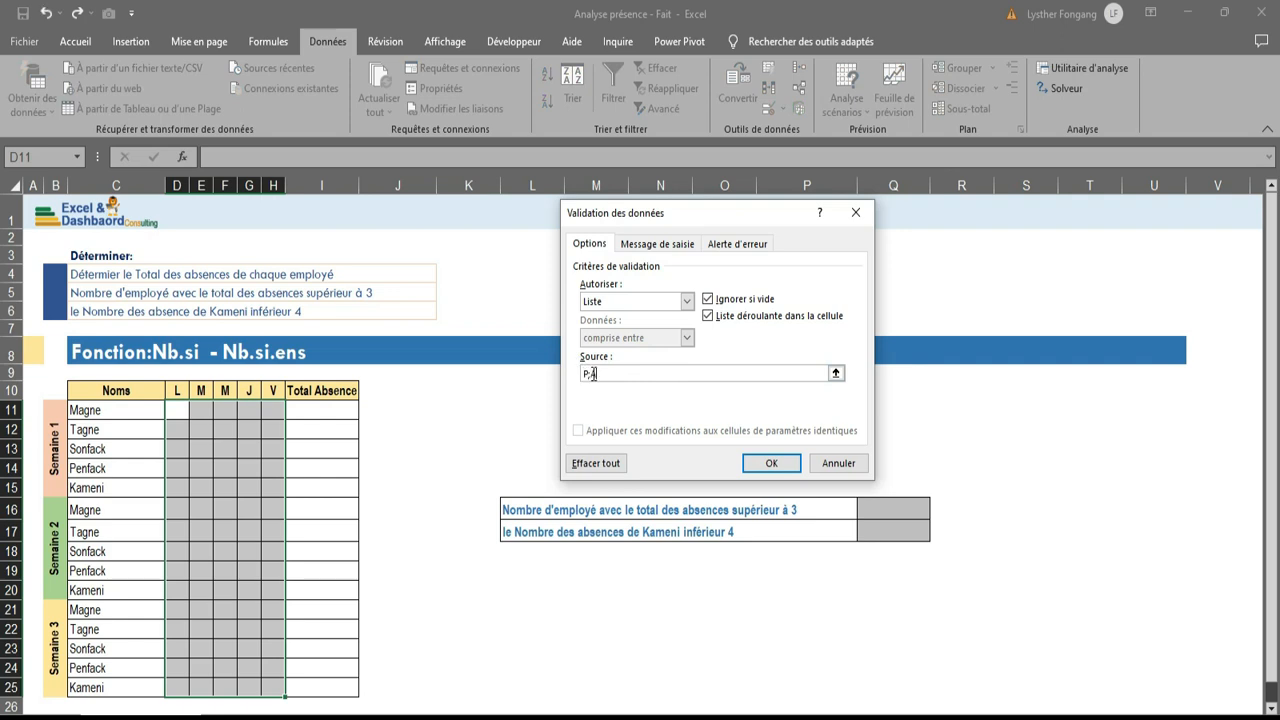
click(771, 463)
Fill the first employee's week 1 attendance from the validation lists: D11 as A, E11 as P and F11 as A
click(200, 443)
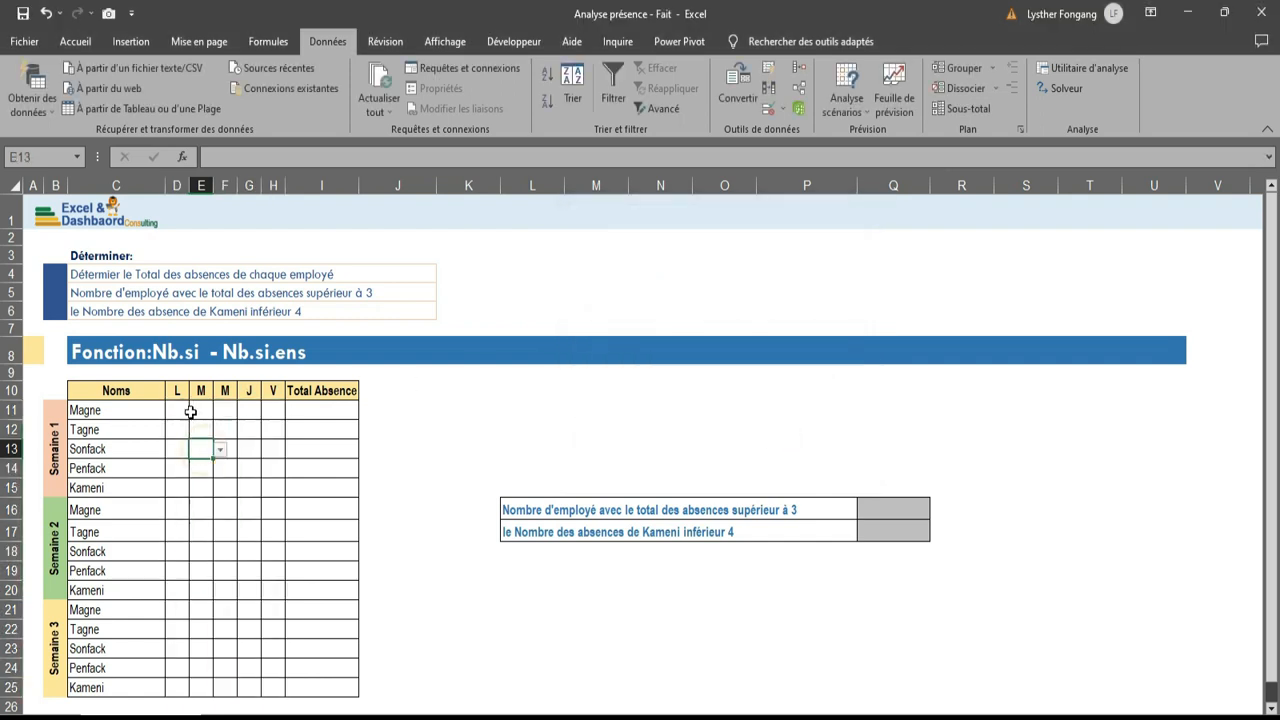
click(178, 409)
click(197, 411)
click(189, 438)
click(205, 411)
click(220, 411)
click(214, 426)
click(224, 410)
click(244, 411)
click(222, 444)
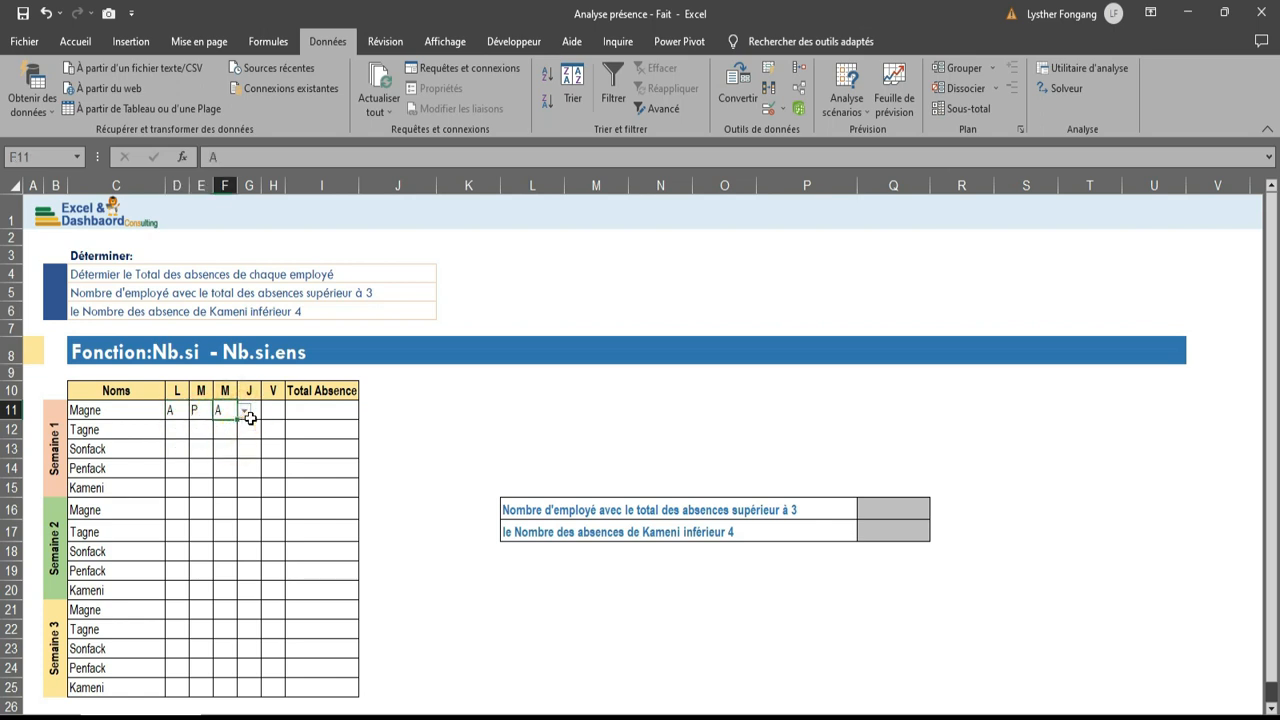
Set G11 to A and H11 to P, and copy D11:H11 down through row 25
click(250, 418)
click(266, 411)
click(262, 443)
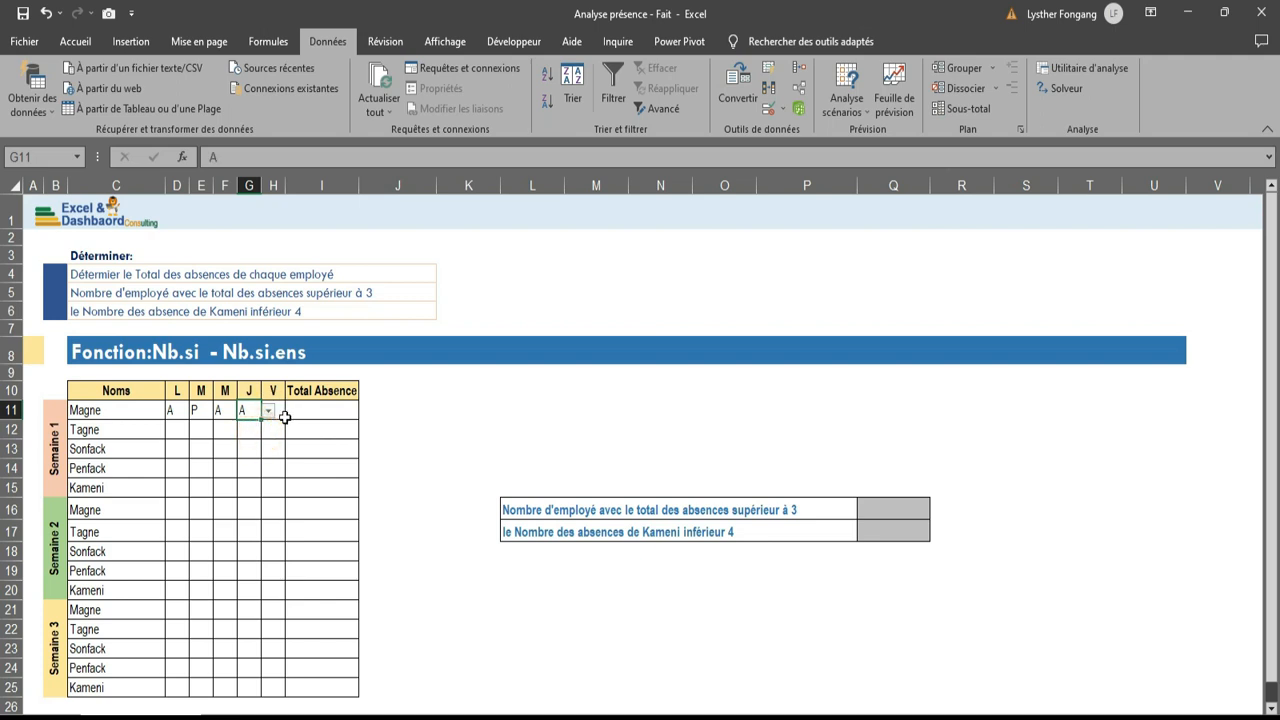
click(278, 414)
click(291, 411)
click(272, 427)
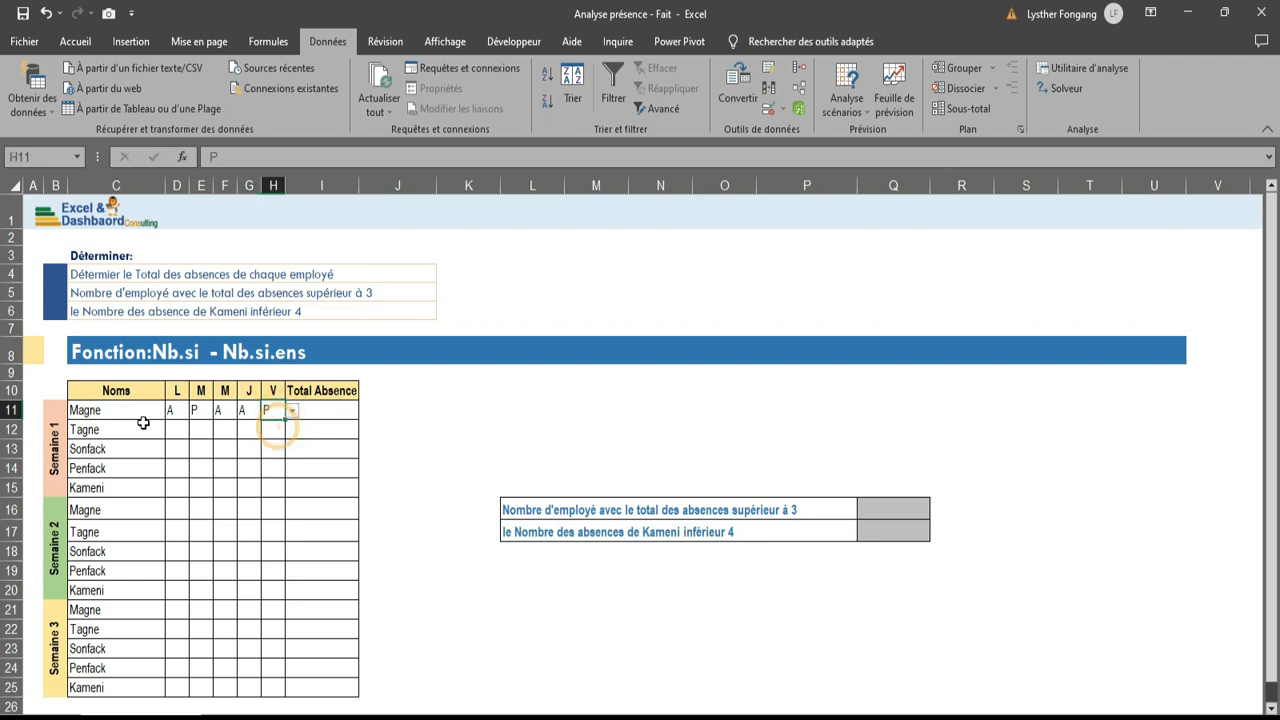
drag(170, 411, 286, 691)
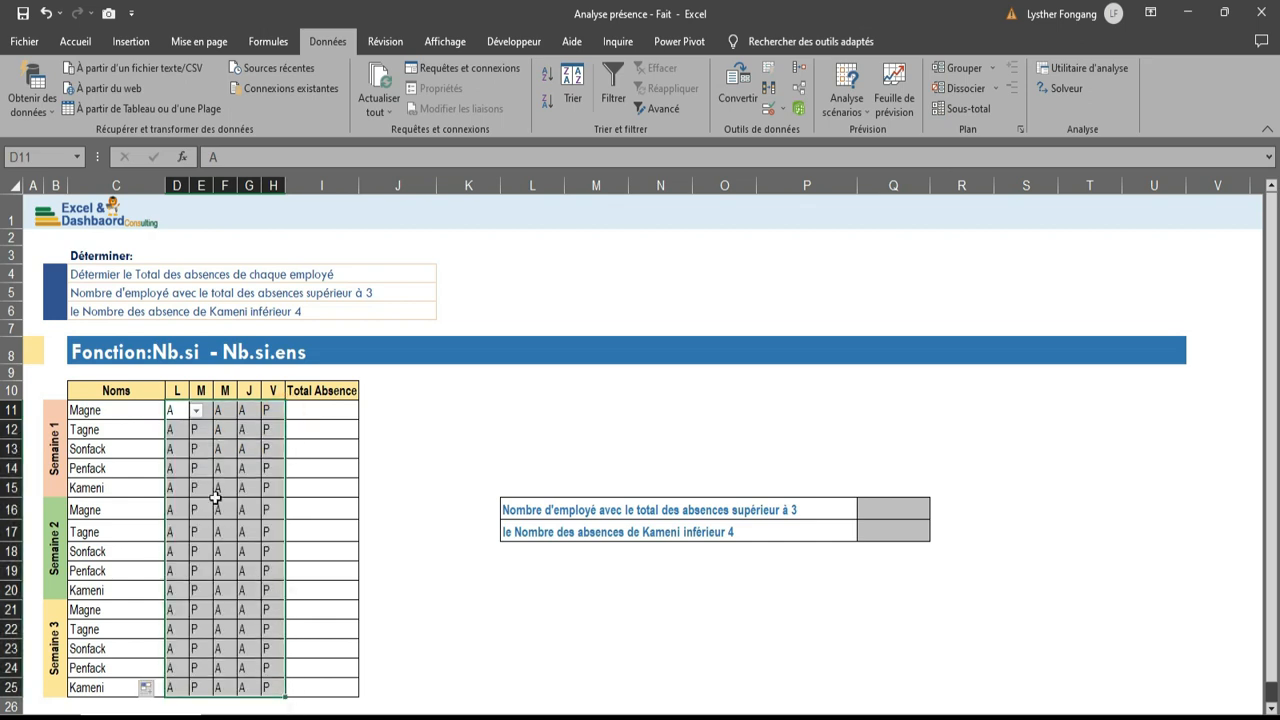
Mark the week 1 employee in row 14 as absent by setting E14 and H14 to A
click(195, 468)
click(220, 468)
click(213, 496)
click(267, 472)
click(291, 468)
click(275, 496)
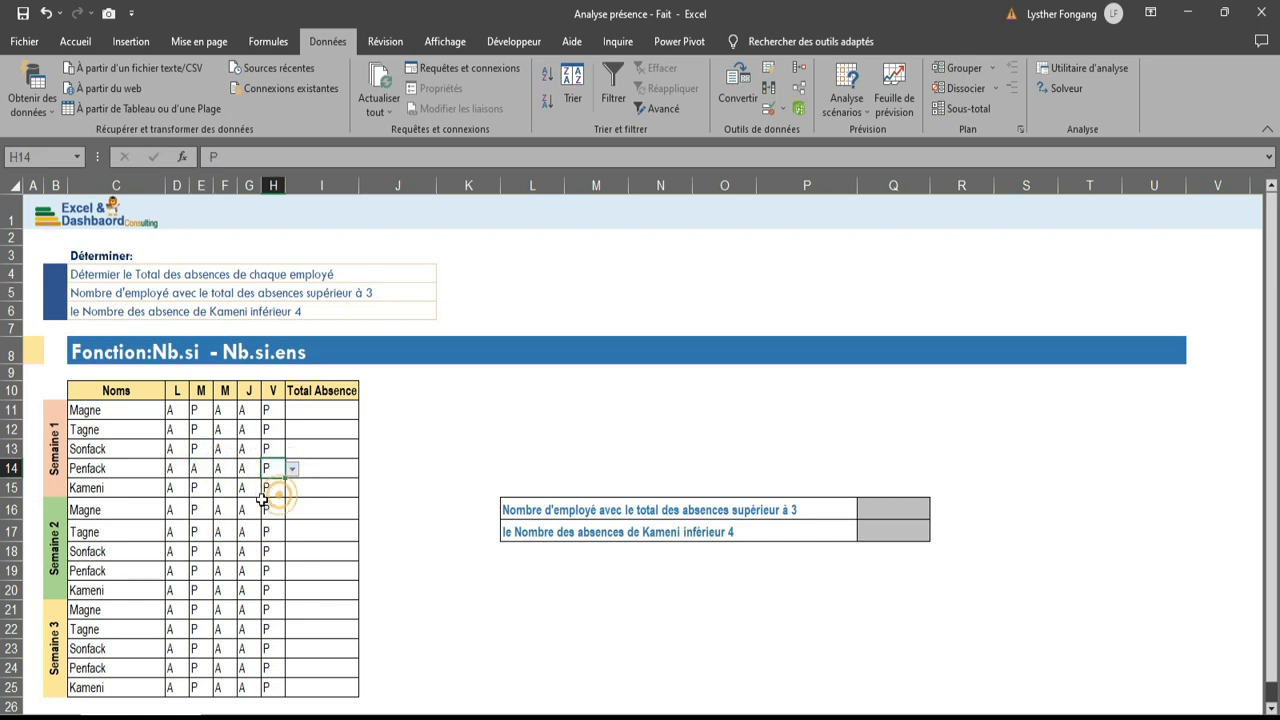
Change the week 2 attendance cells E16 and H19 to A
click(195, 510)
click(220, 510)
click(218, 539)
click(266, 571)
click(292, 572)
click(272, 600)
Set F20 and G20 to P for the last employee of week 2
click(220, 590)
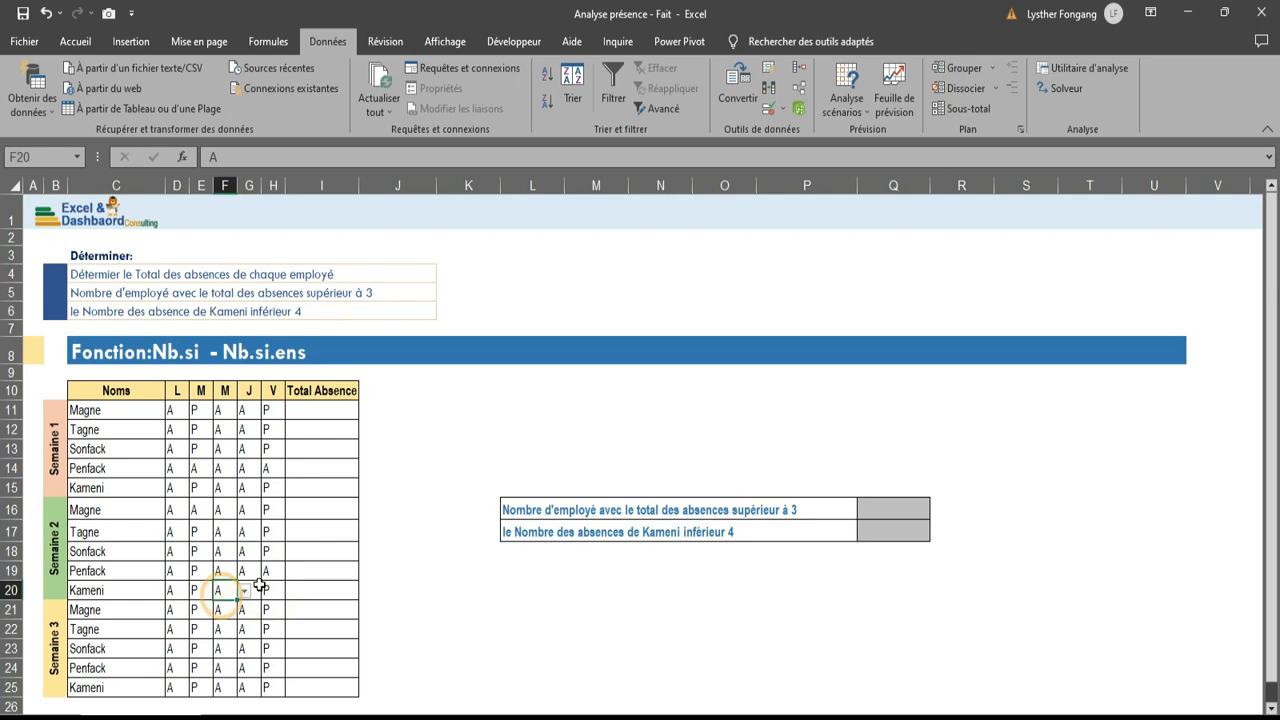
click(252, 592)
click(224, 592)
click(244, 592)
click(230, 606)
click(244, 592)
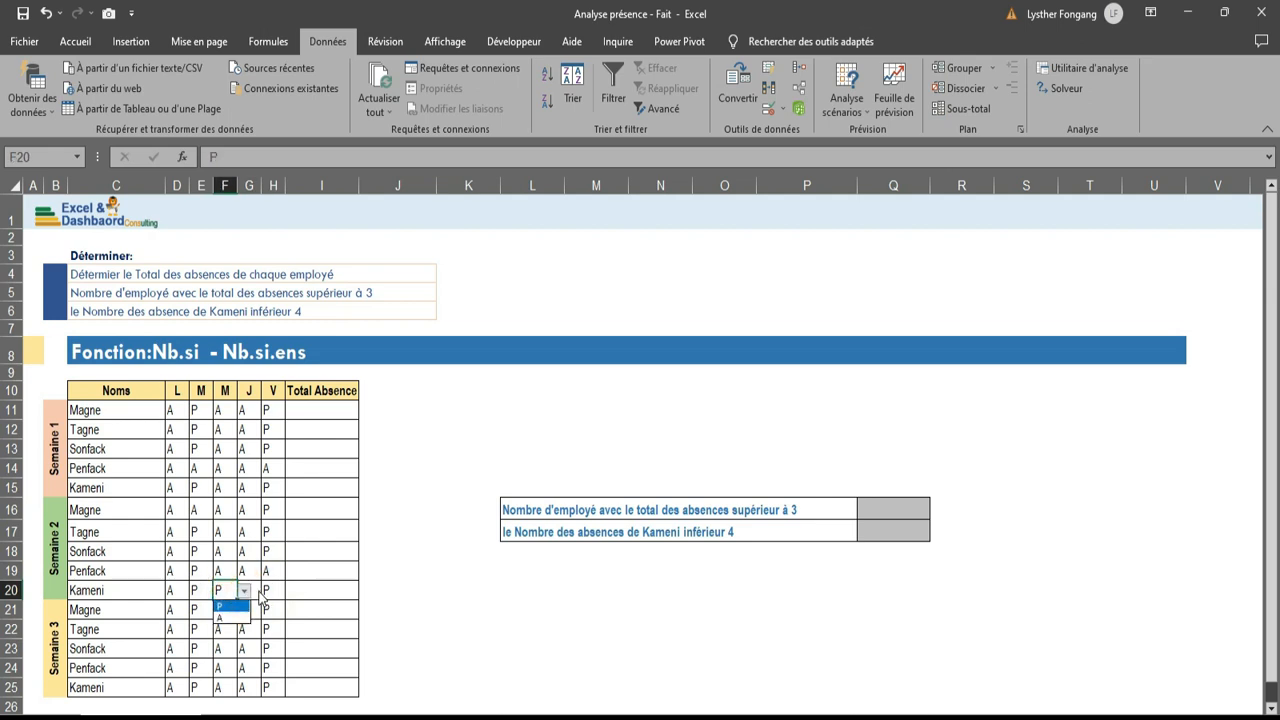
click(257, 591)
click(255, 589)
click(268, 591)
click(258, 607)
Set D22, G22 and F22 to P in the second employee's week 3 row
click(175, 629)
click(196, 629)
click(186, 644)
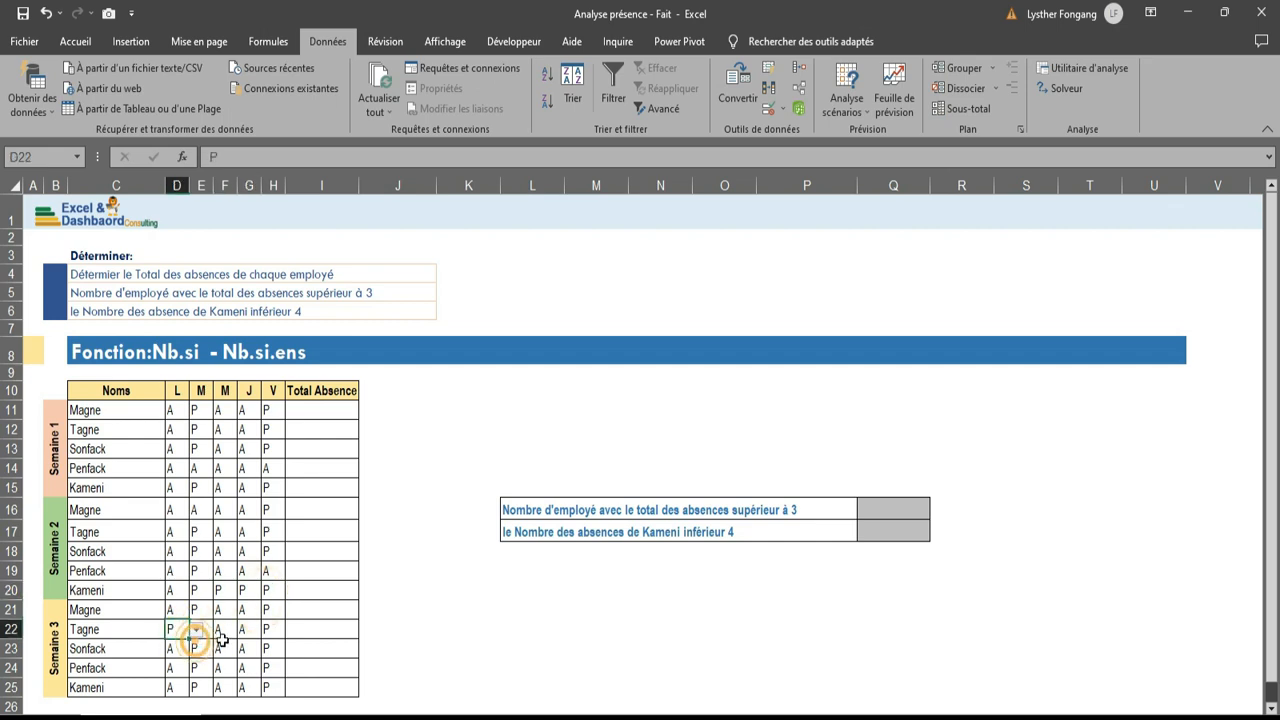
click(243, 629)
click(268, 629)
click(252, 645)
click(222, 629)
click(243, 629)
click(220, 645)
Change the week 3 attendance cells E24 and H25 to A
click(202, 668)
click(222, 668)
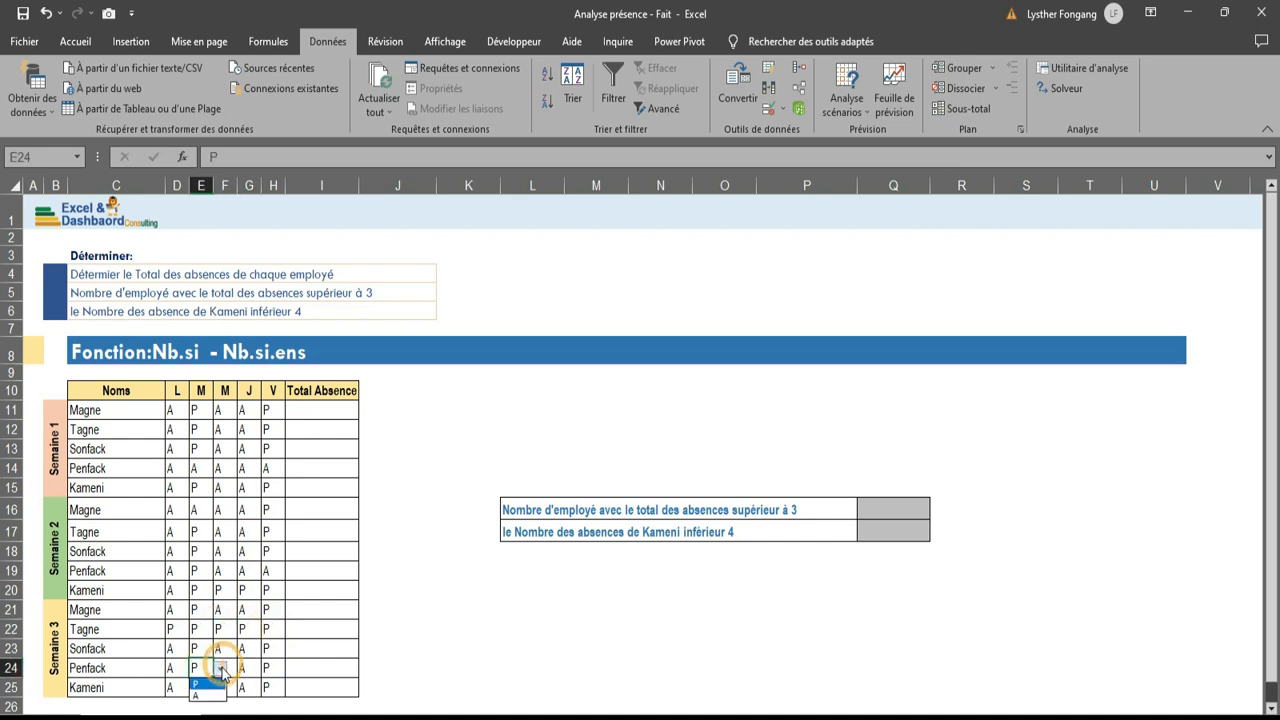
click(198, 694)
click(268, 686)
click(293, 688)
click(276, 703)
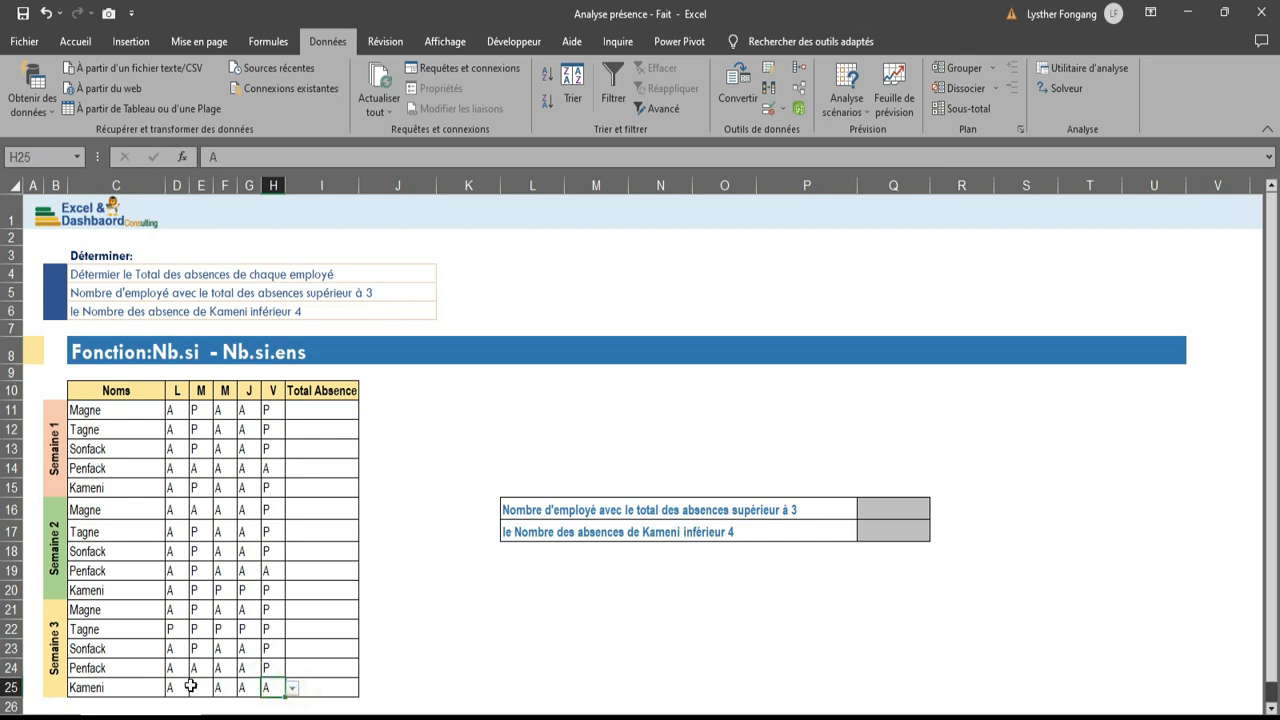
Change the week 1 Monday attendance in D13 to P
click(204, 687)
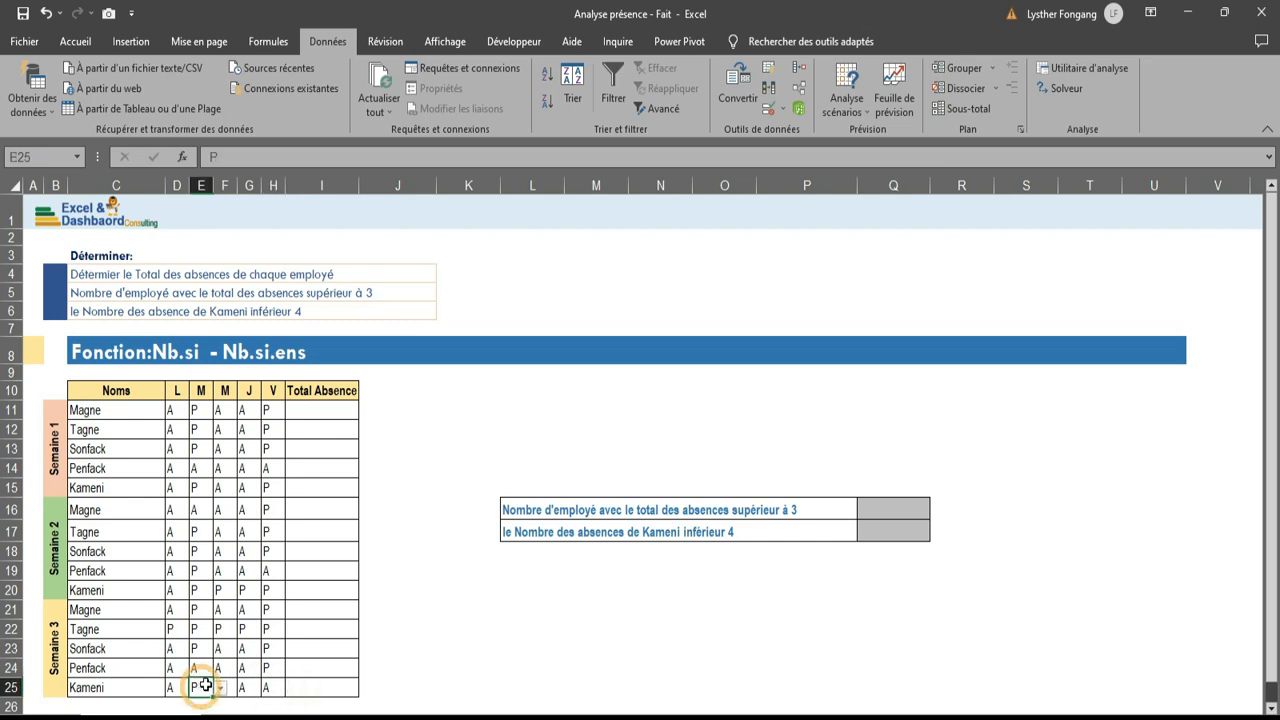
click(177, 453)
click(196, 450)
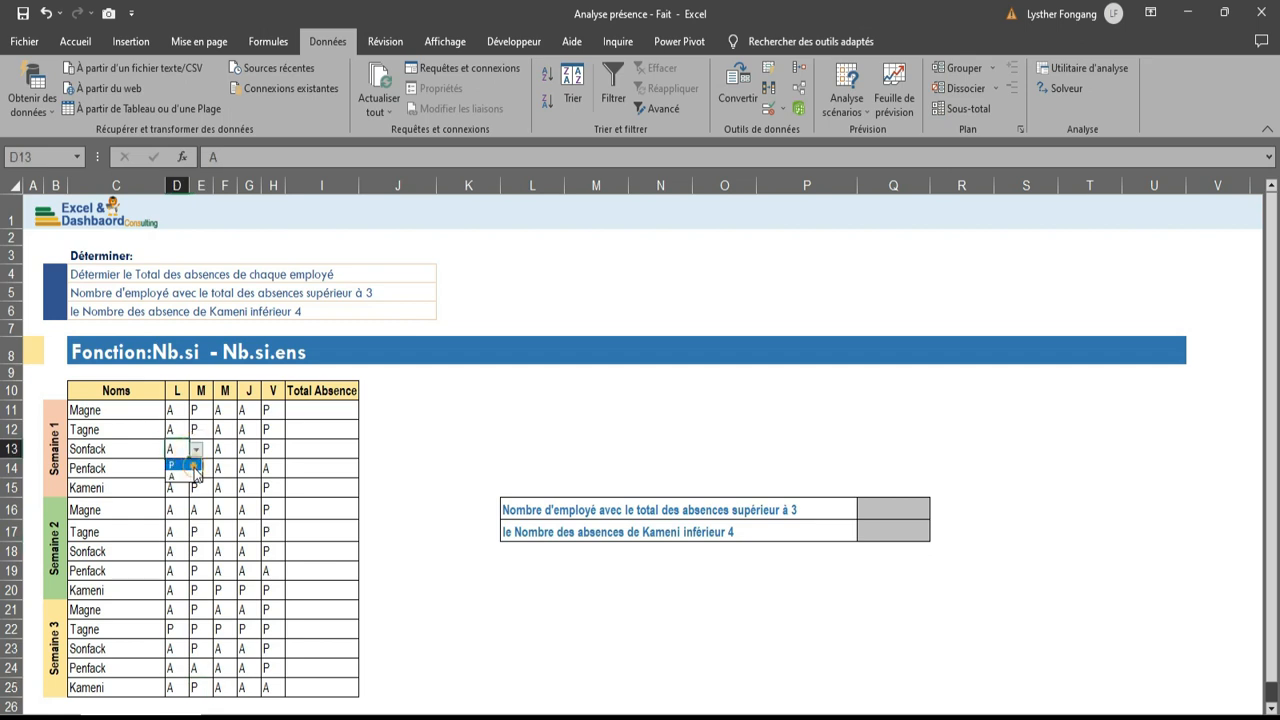
click(195, 466)
Enter =NB.SI(D11:H11;"A") in I11 to count the first employee's absences
click(325, 411)
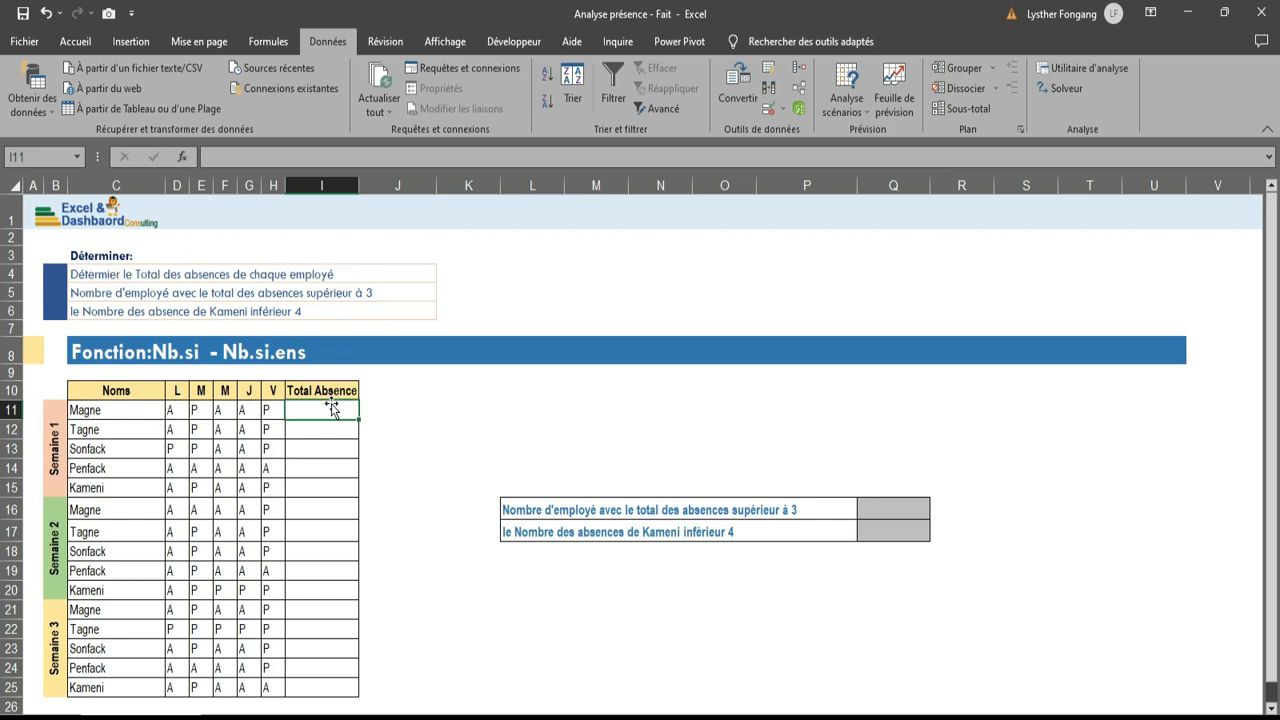
text(+)
key(BackSpace)
text(=n)
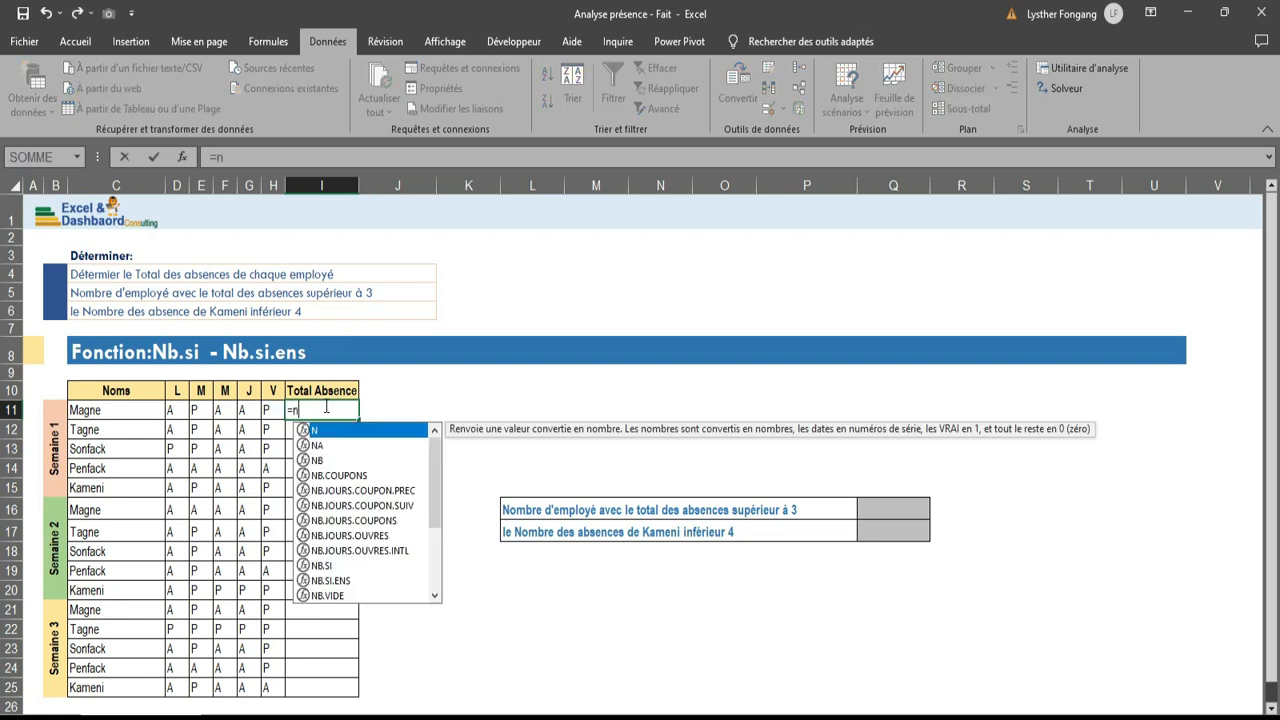
text(b)
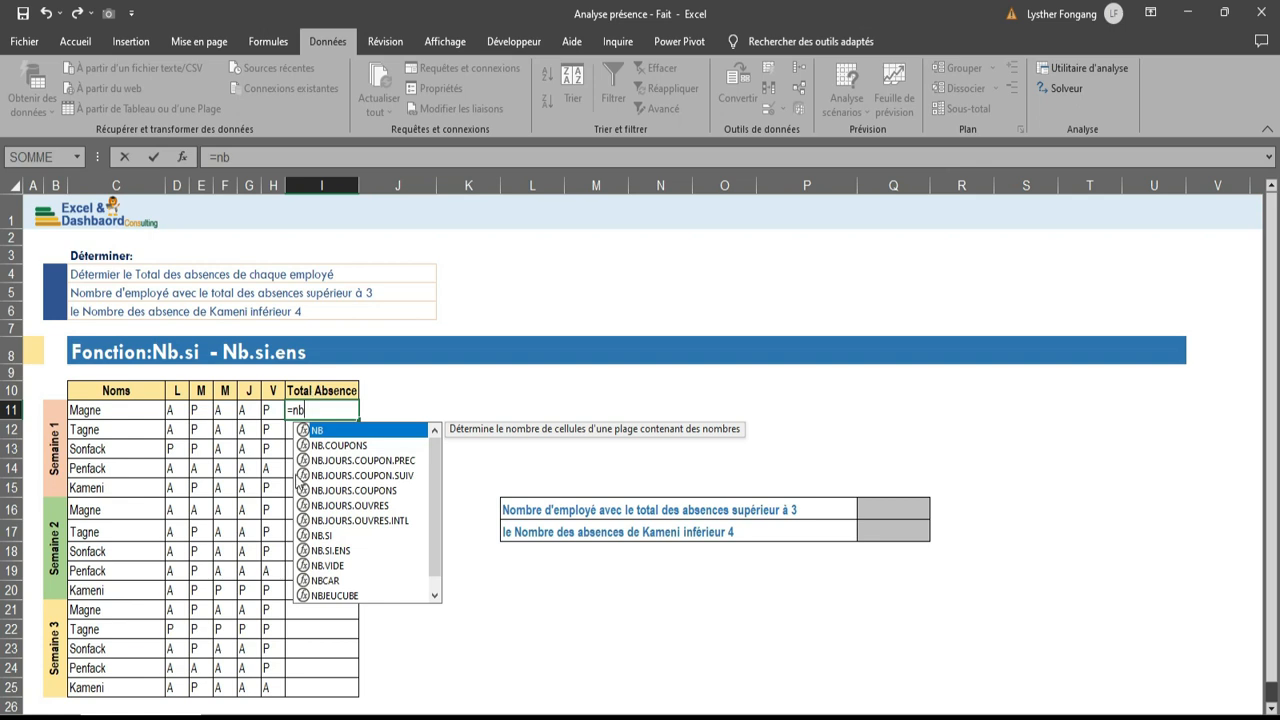
double_click(329, 538)
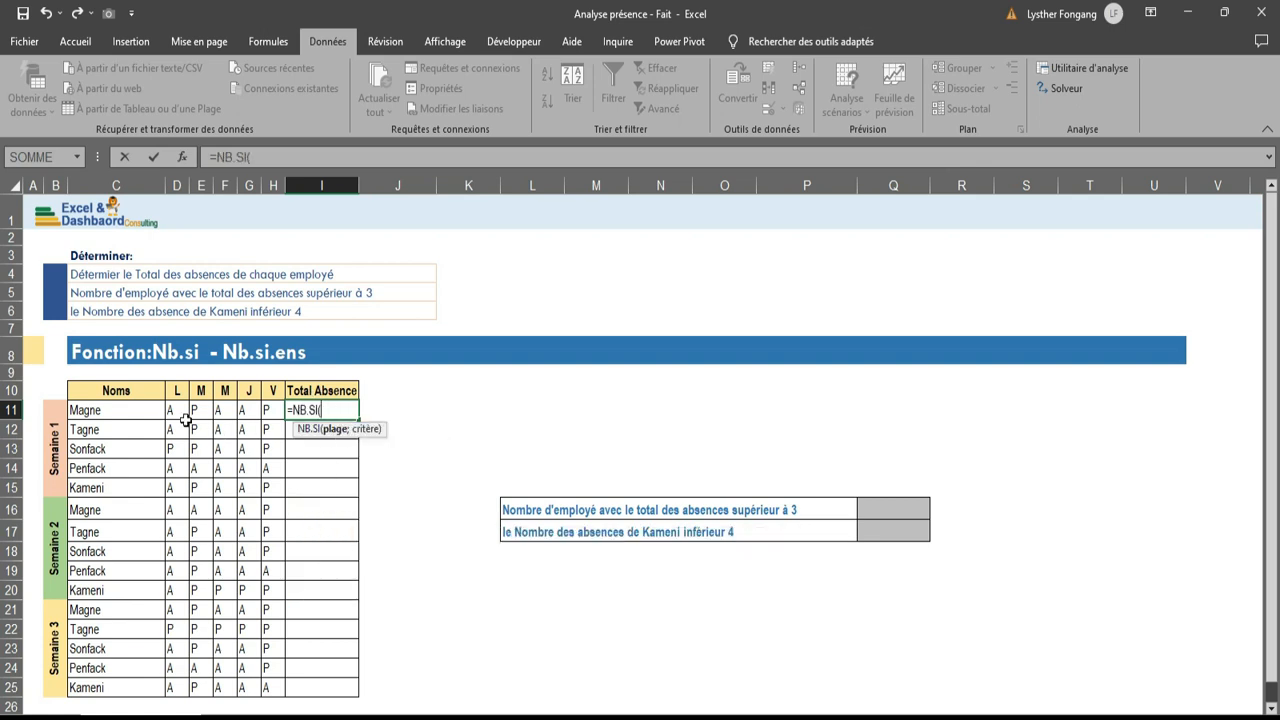
drag(176, 413, 280, 418)
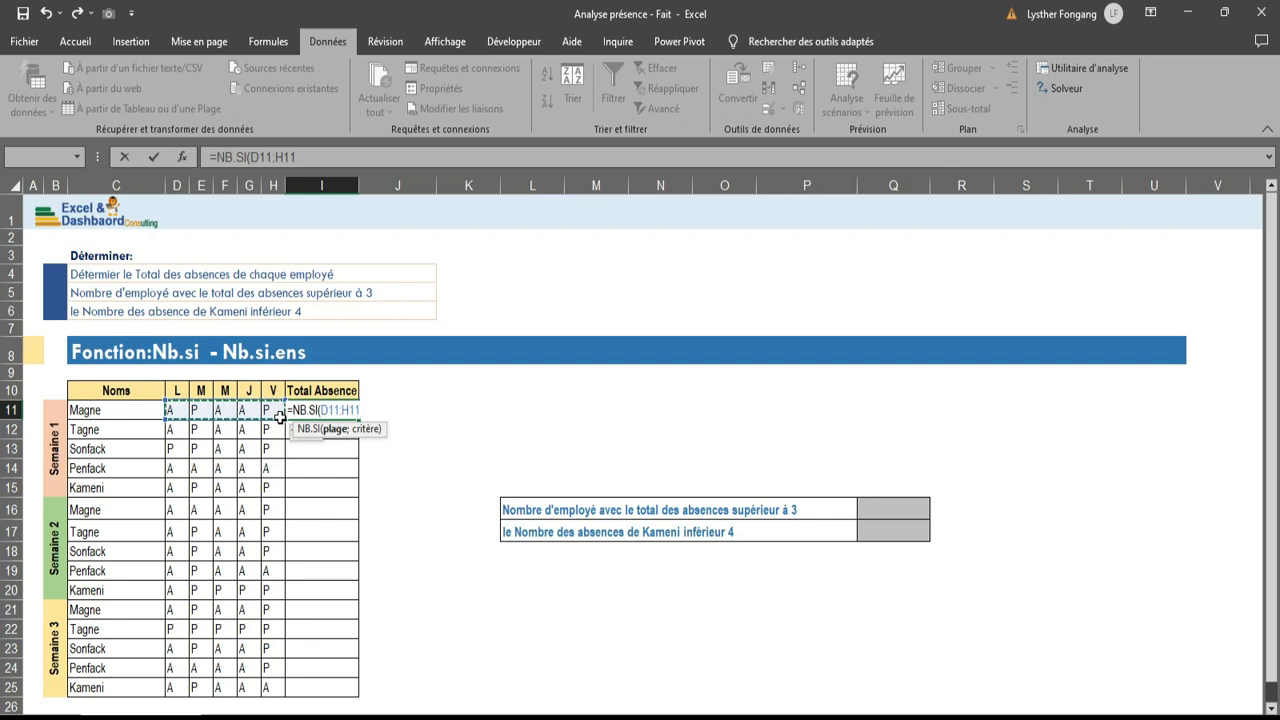
text(;"A)
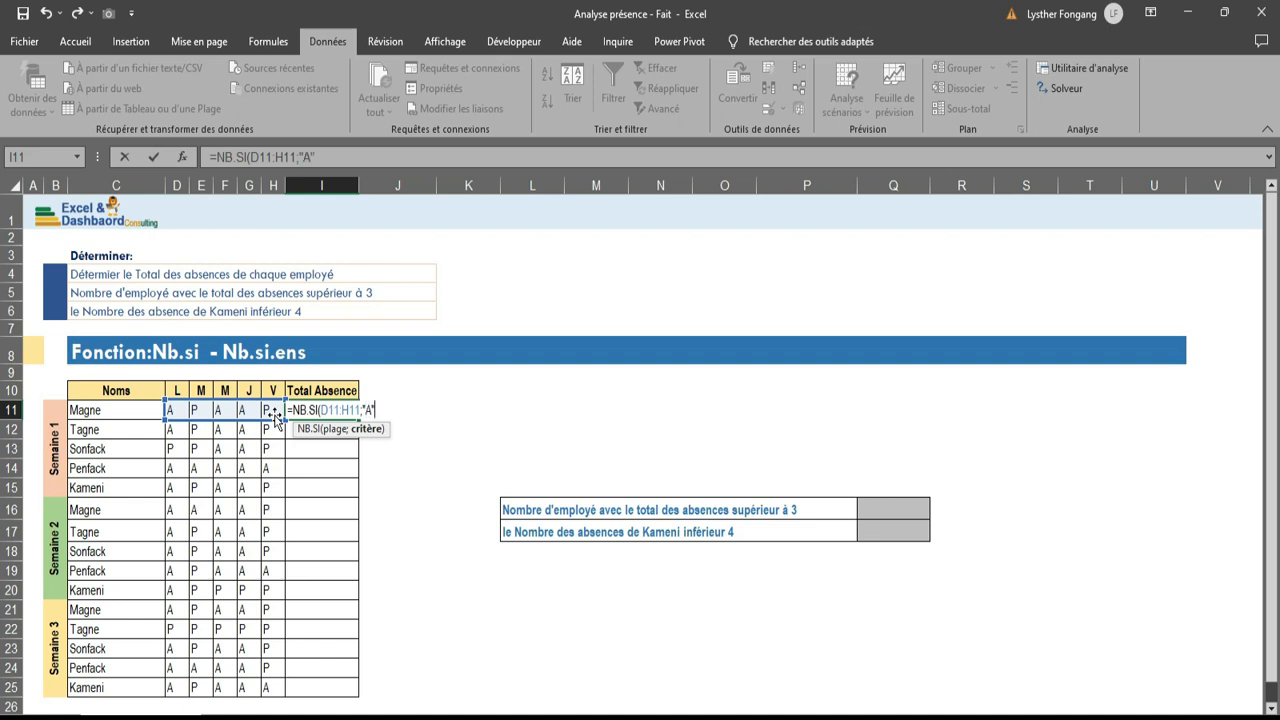
key(ctrl+Return)
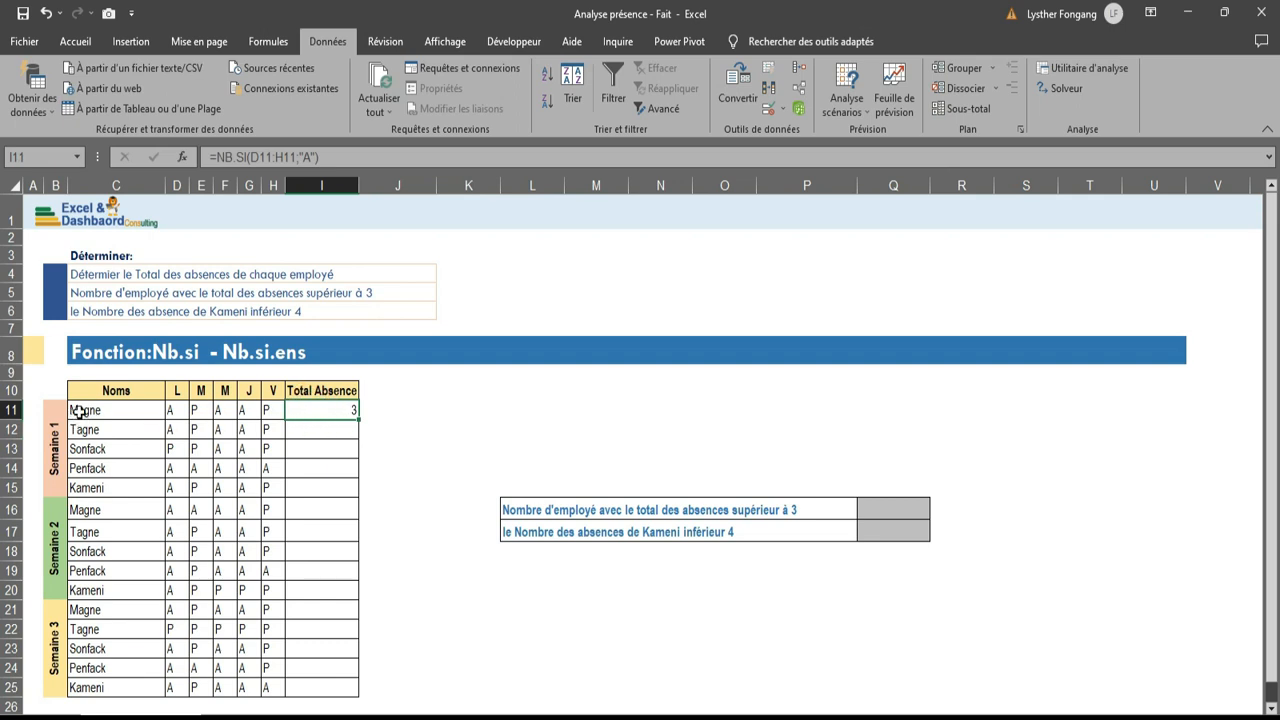
Copy the Total Absence formula from I11 down through I25 and check the resulting totals
click(165, 412)
click(252, 410)
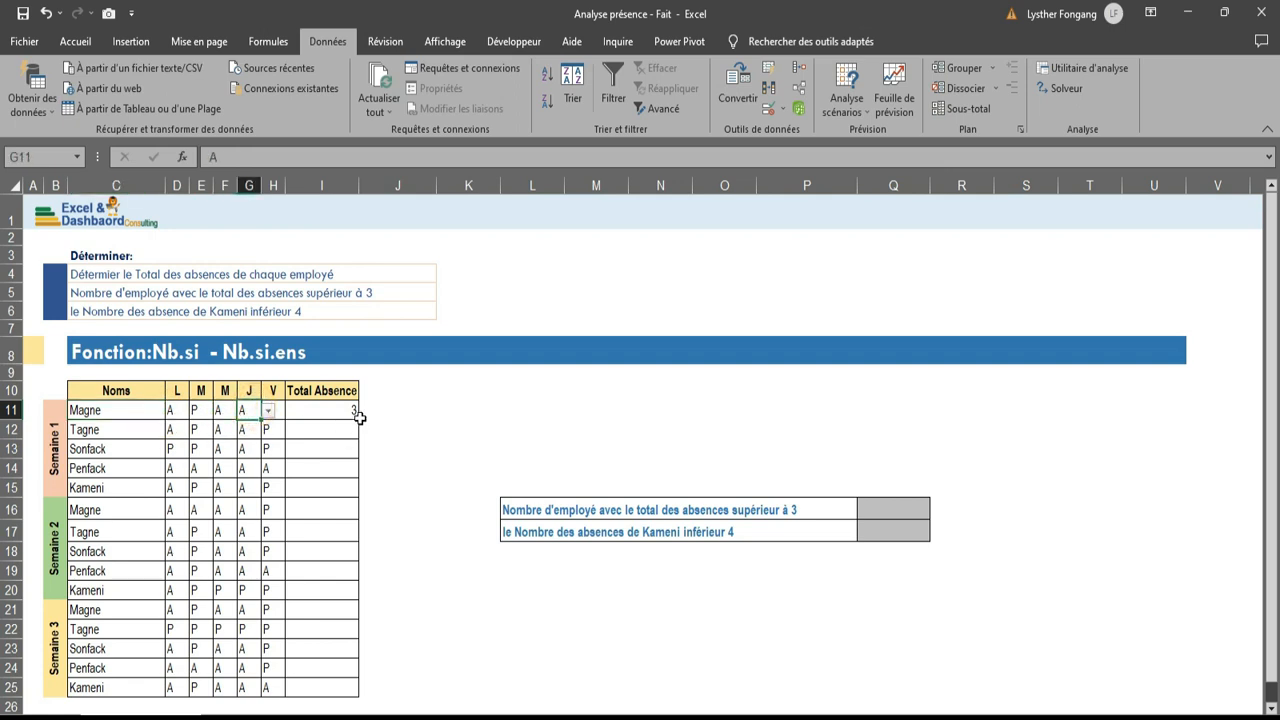
click(352, 412)
double_click(359, 420)
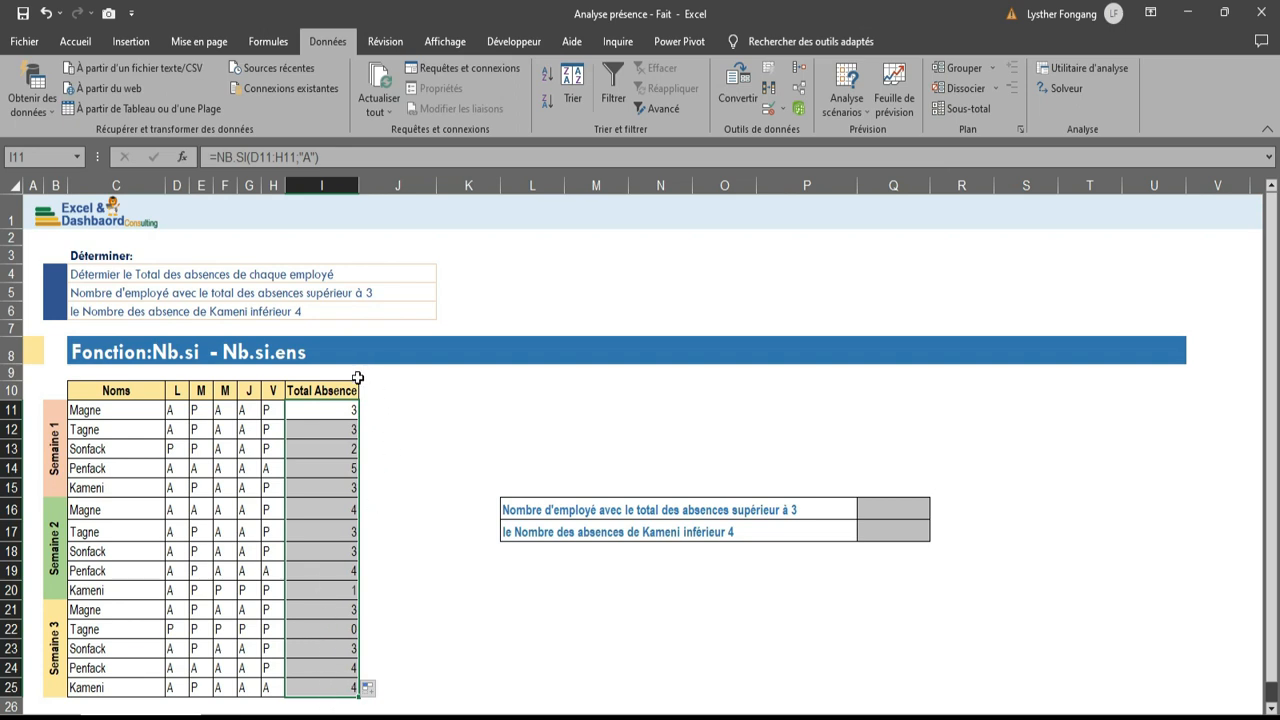
click(321, 410)
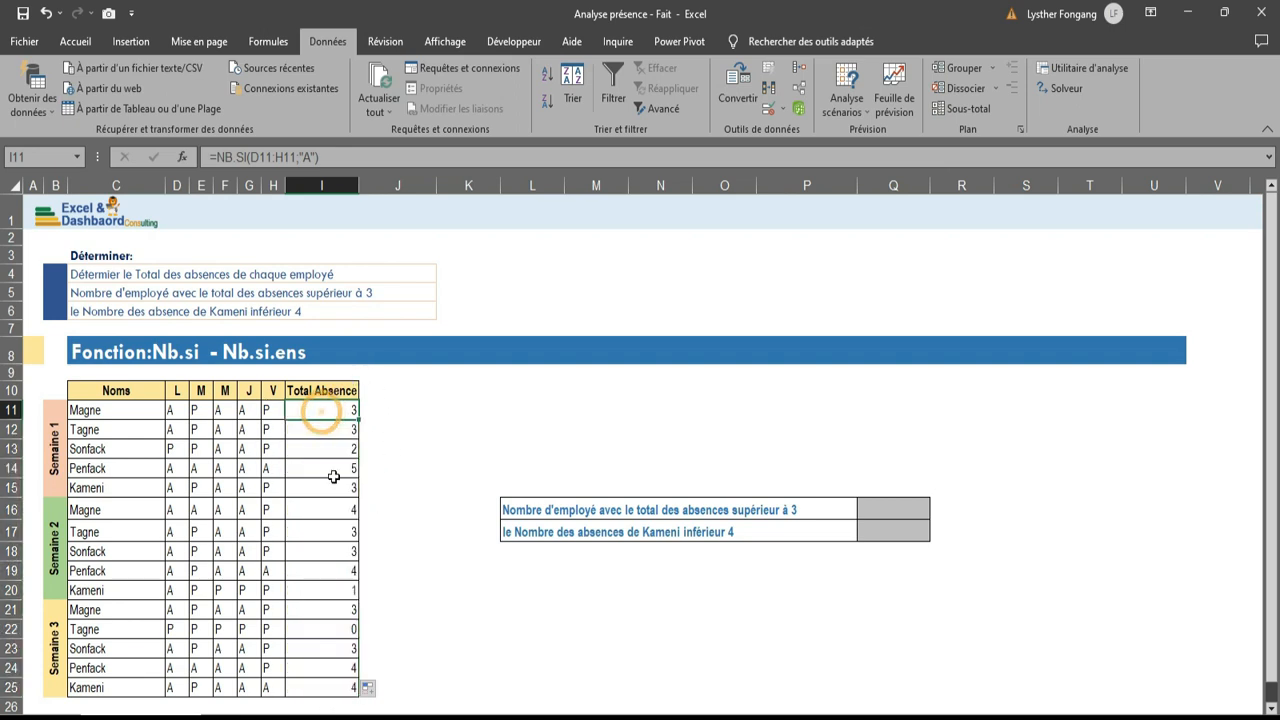
click(321, 629)
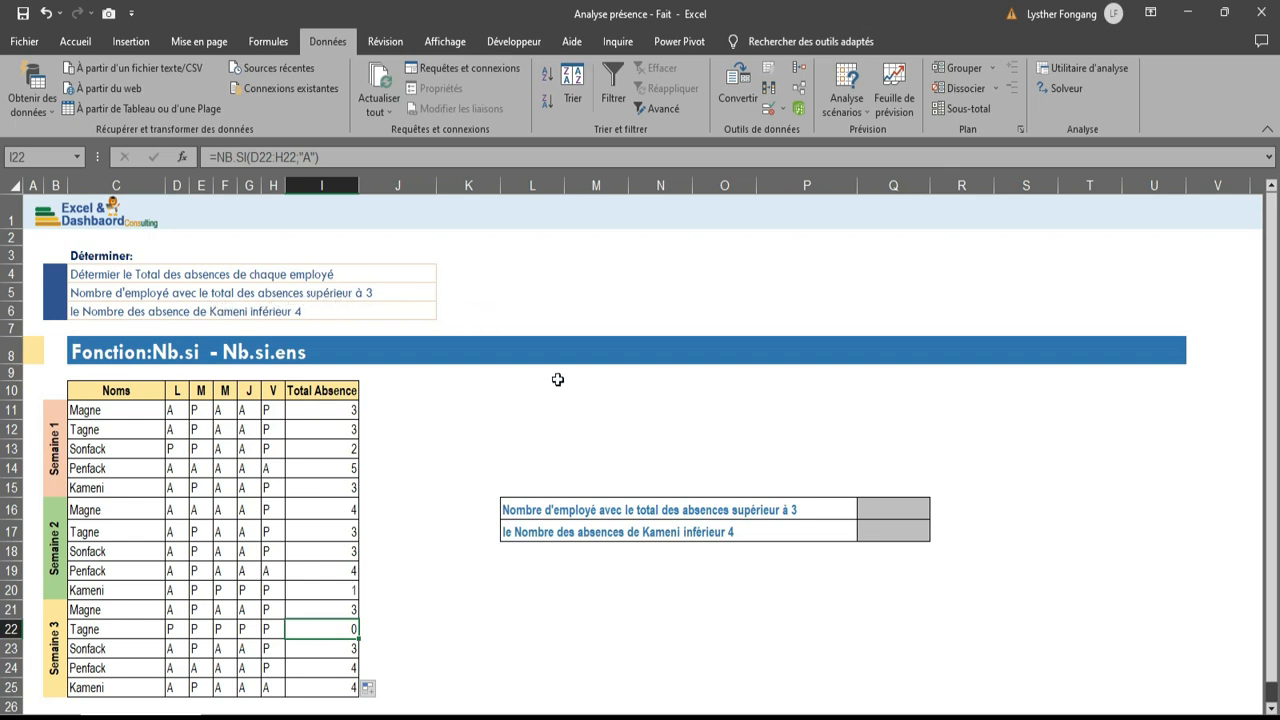
Enter =NB.SI(I11:I25;">"&3) in Q16 to count the employees whose total absences exceed 3
click(909, 505)
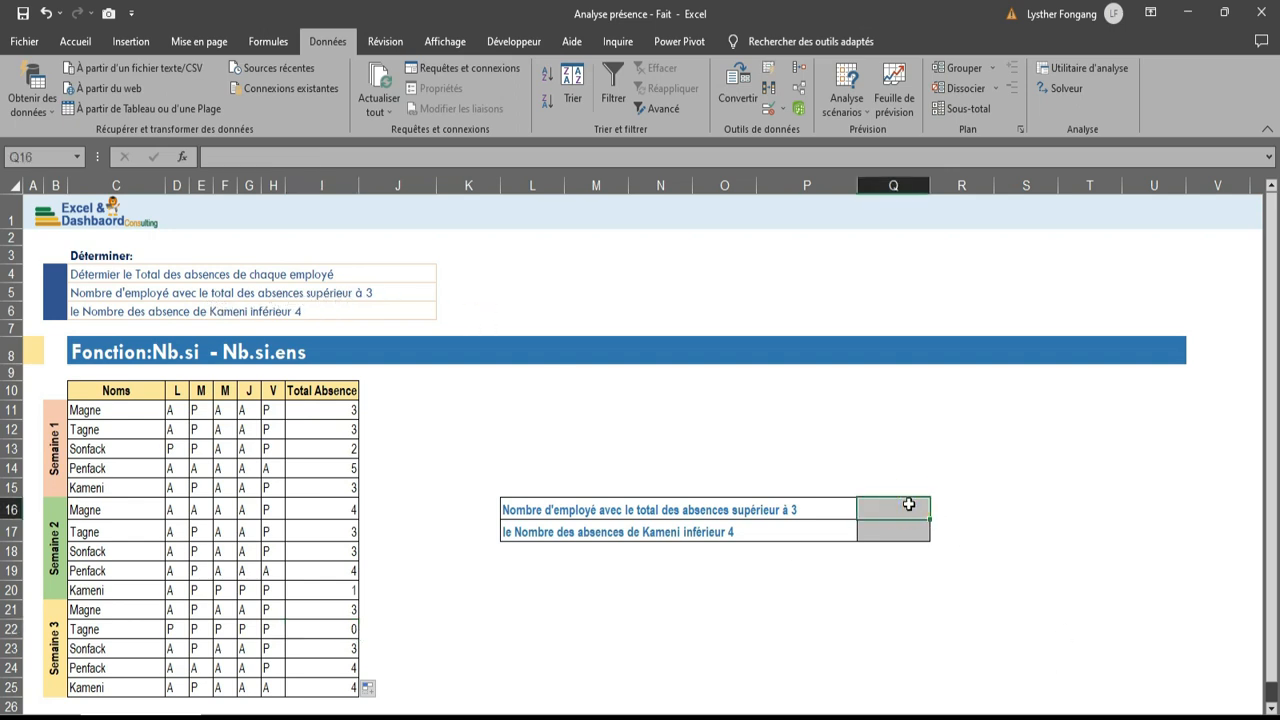
text(=nb)
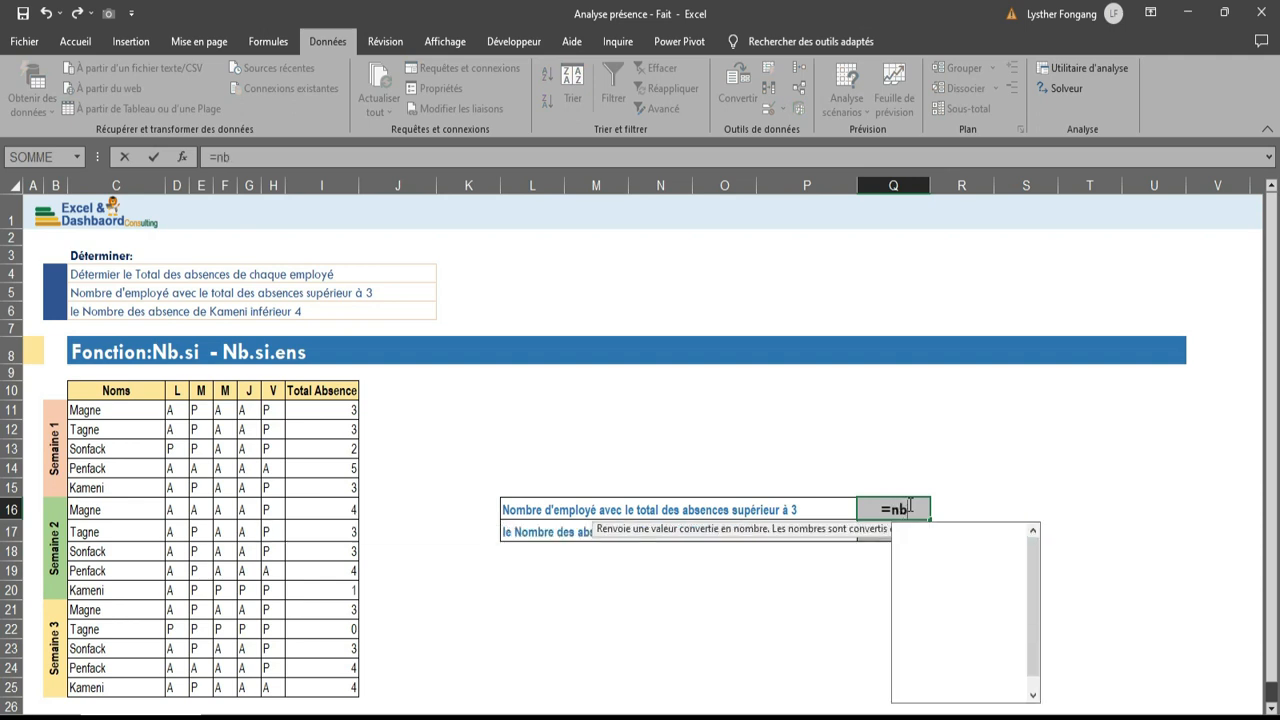
double_click(922, 636)
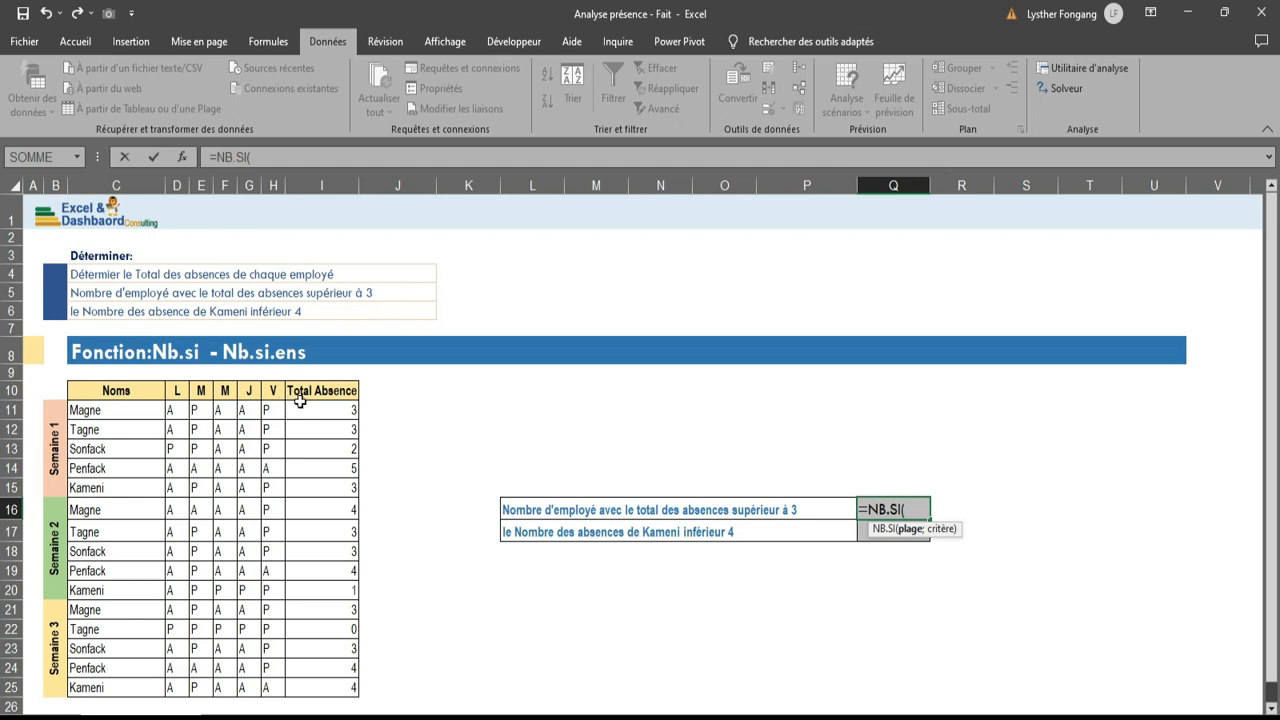
drag(308, 410, 343, 680)
text(;)
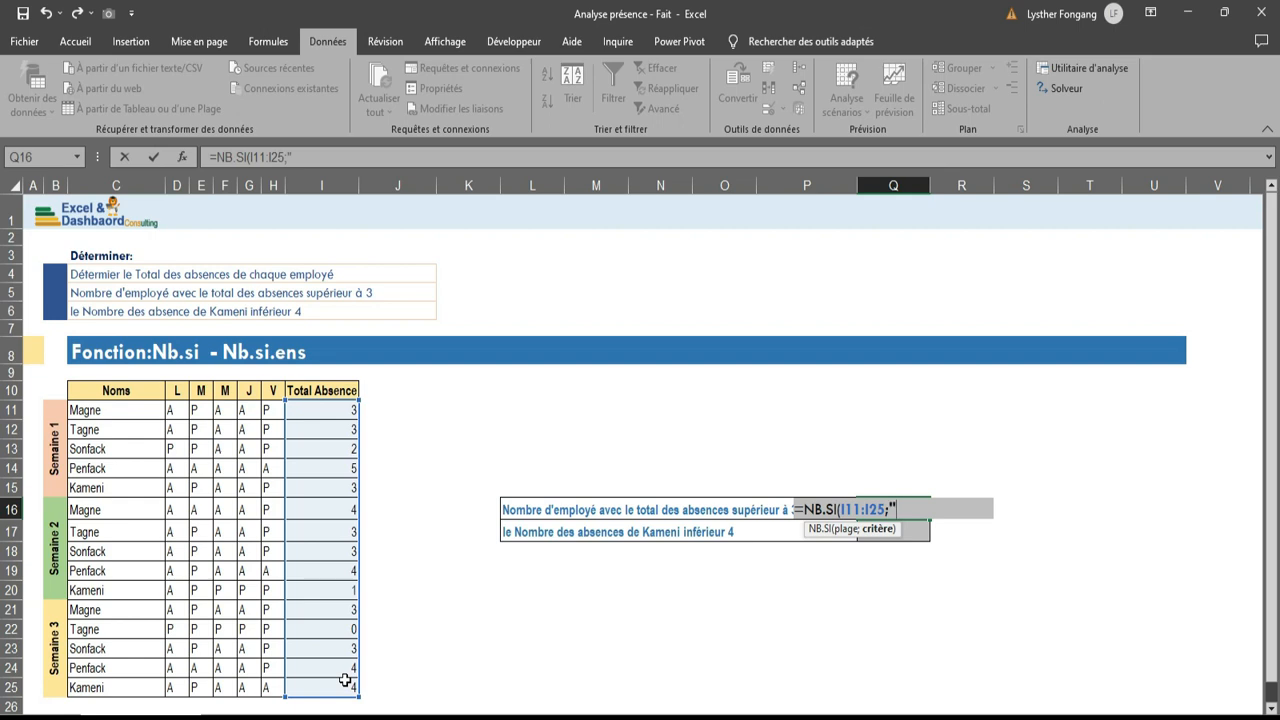
text(>"&3))
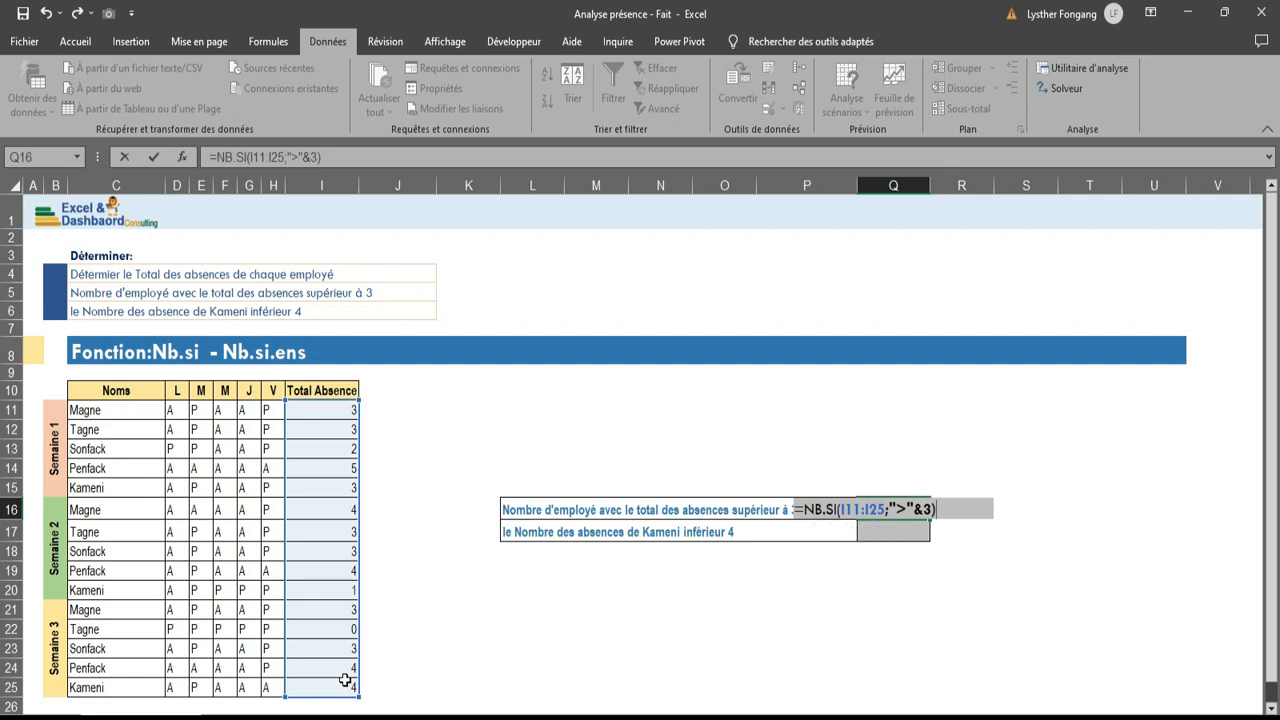
key(Return)
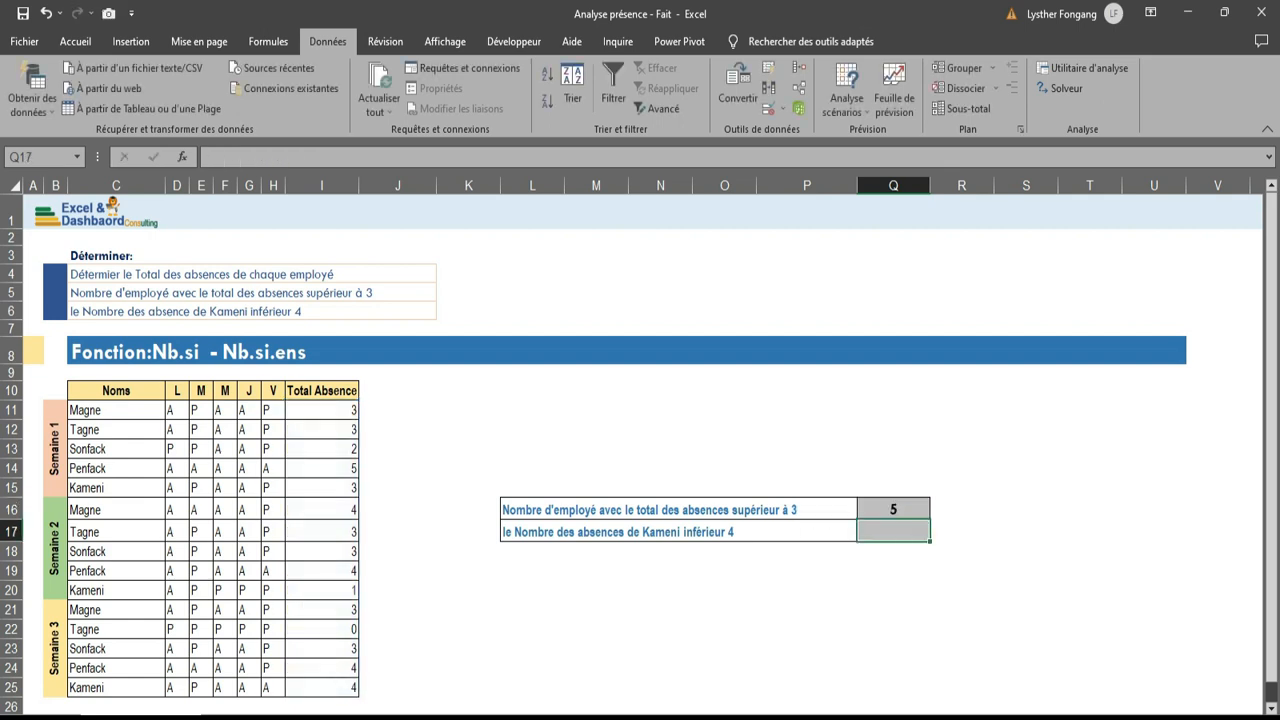
click(890, 507)
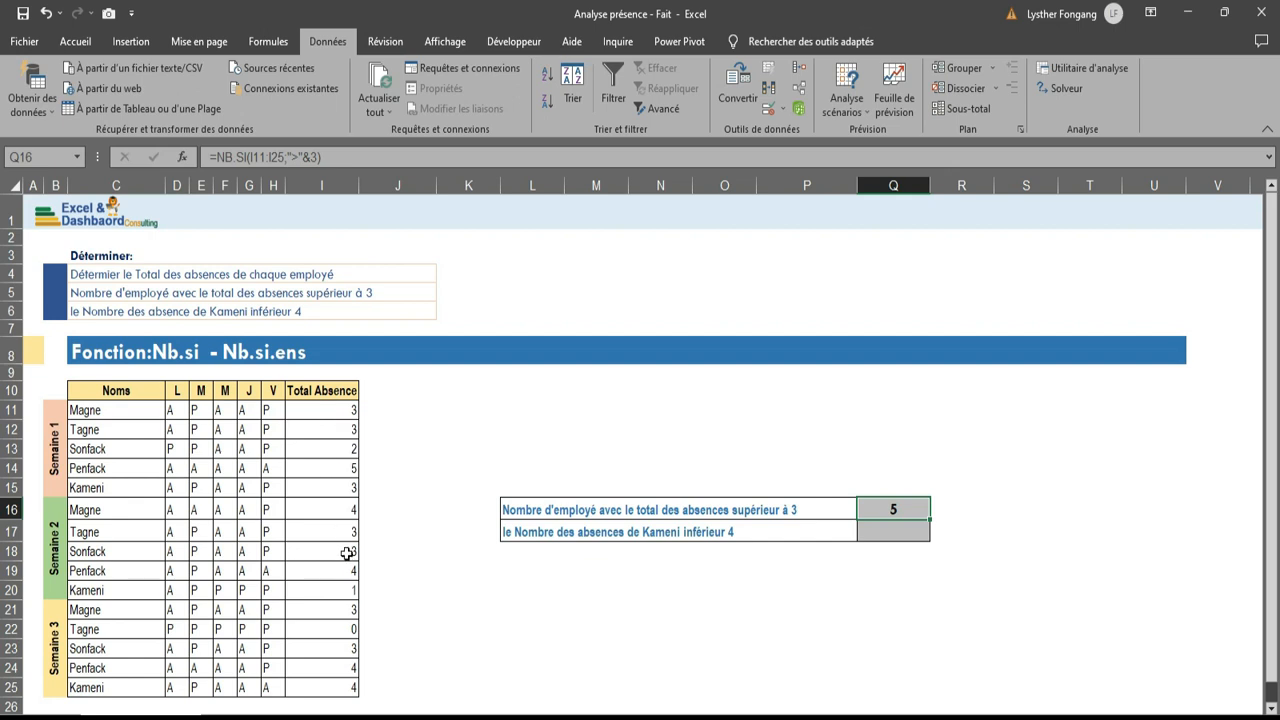
Begin an NB.SI.ENS formula in Q17 with criteria range C11:C25 and the employee's name from the row 17 label as first criterion
click(893, 532)
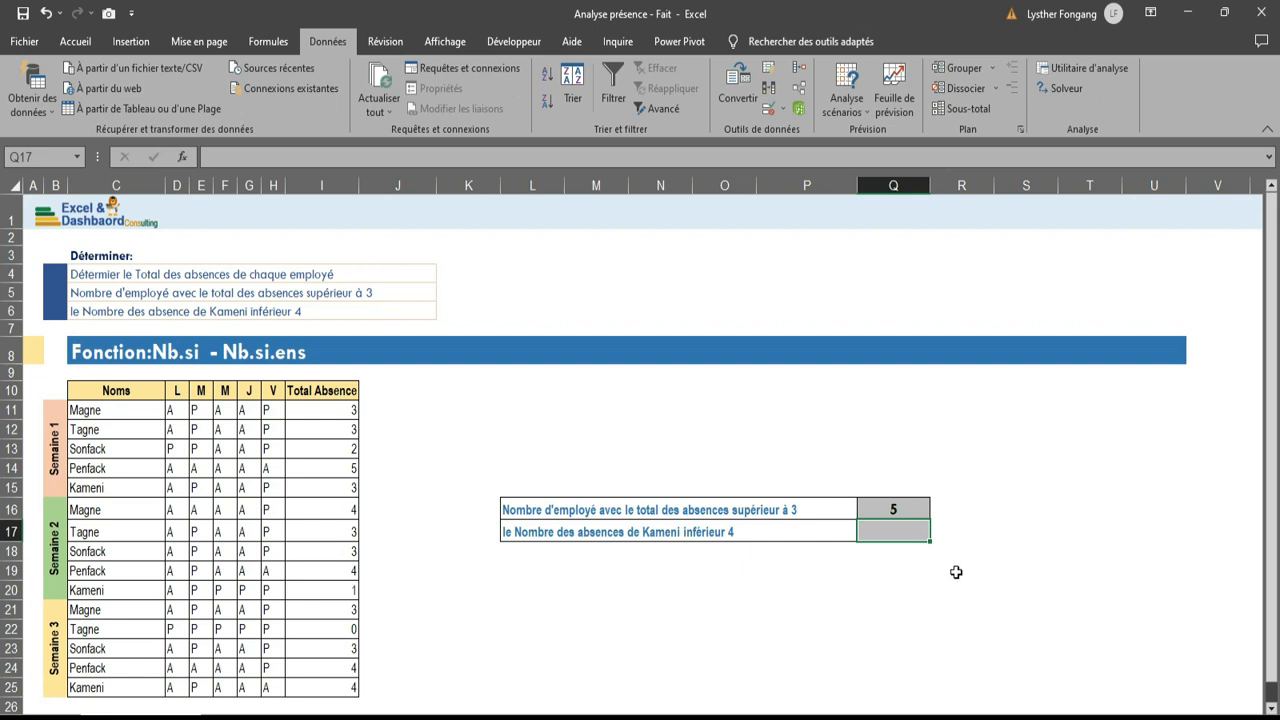
click(903, 534)
text(=n)
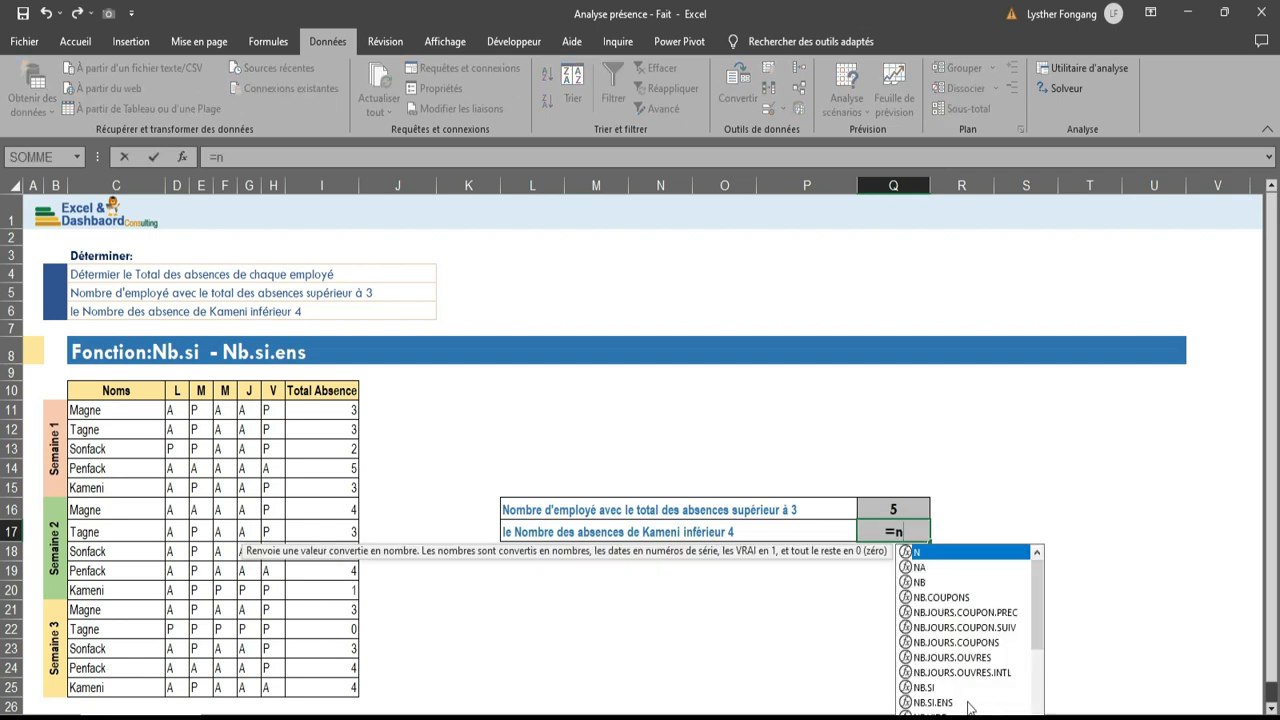
double_click(968, 703)
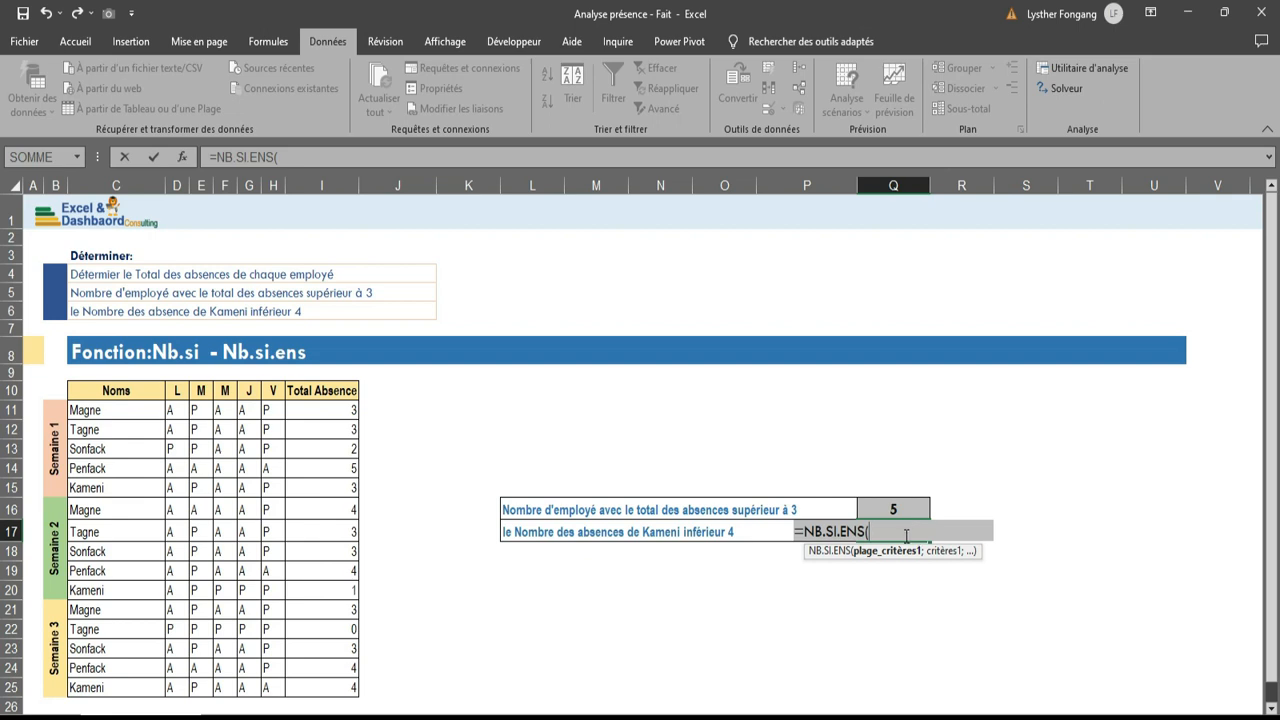
drag(135, 410, 157, 677)
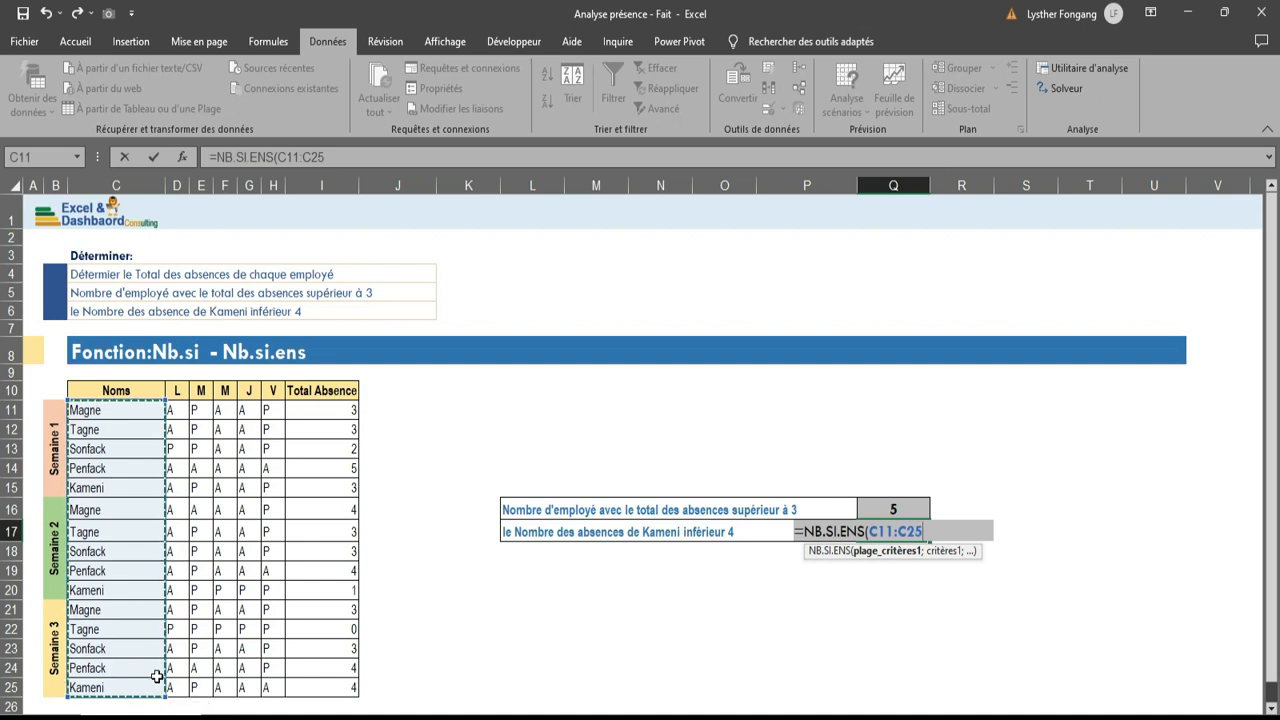
text(;")
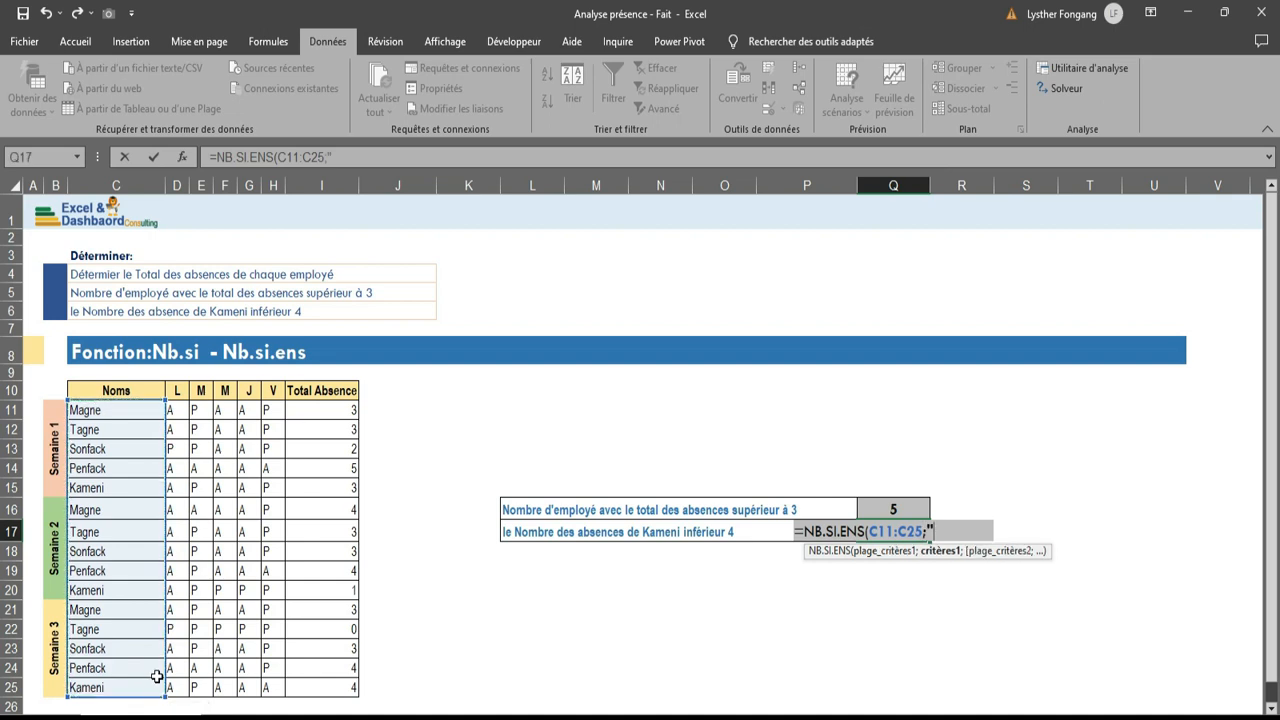
text(k)
key(BackSpace)
text(Kameni";)
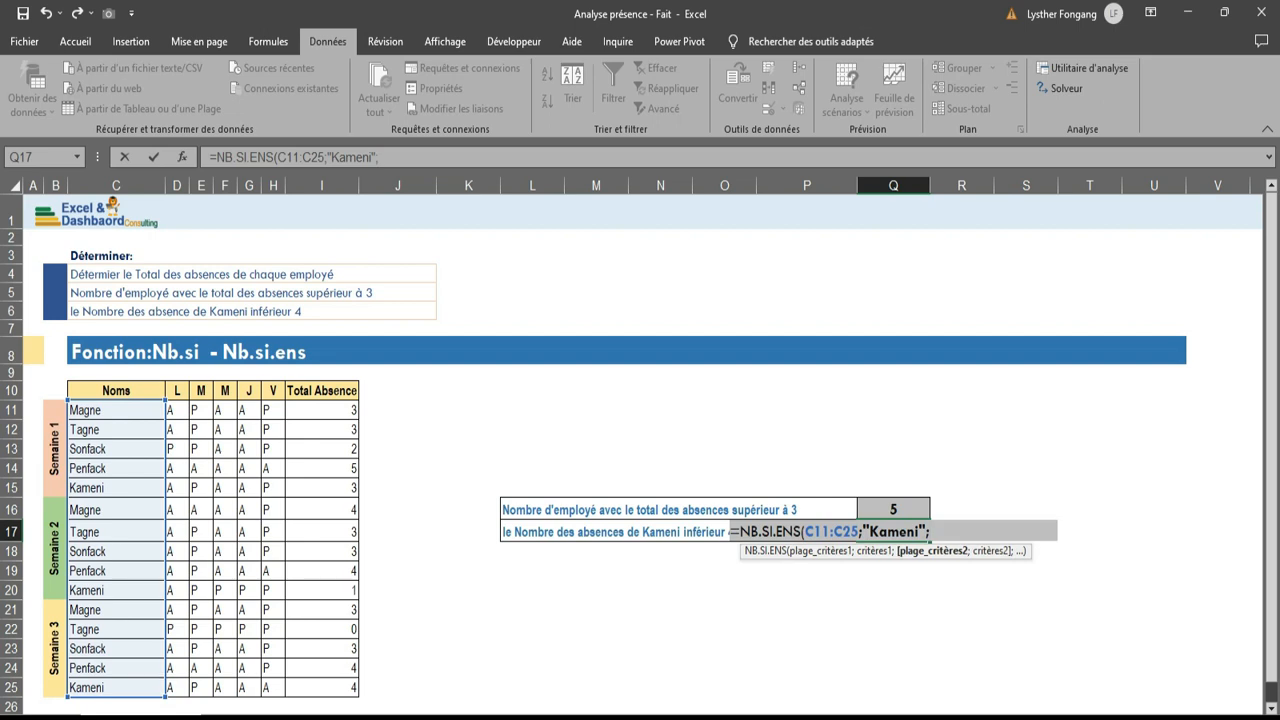
Complete the Q17 formula with second criteria range I11:I26 and criterion "<"&4
drag(323, 413, 338, 701)
text(;")
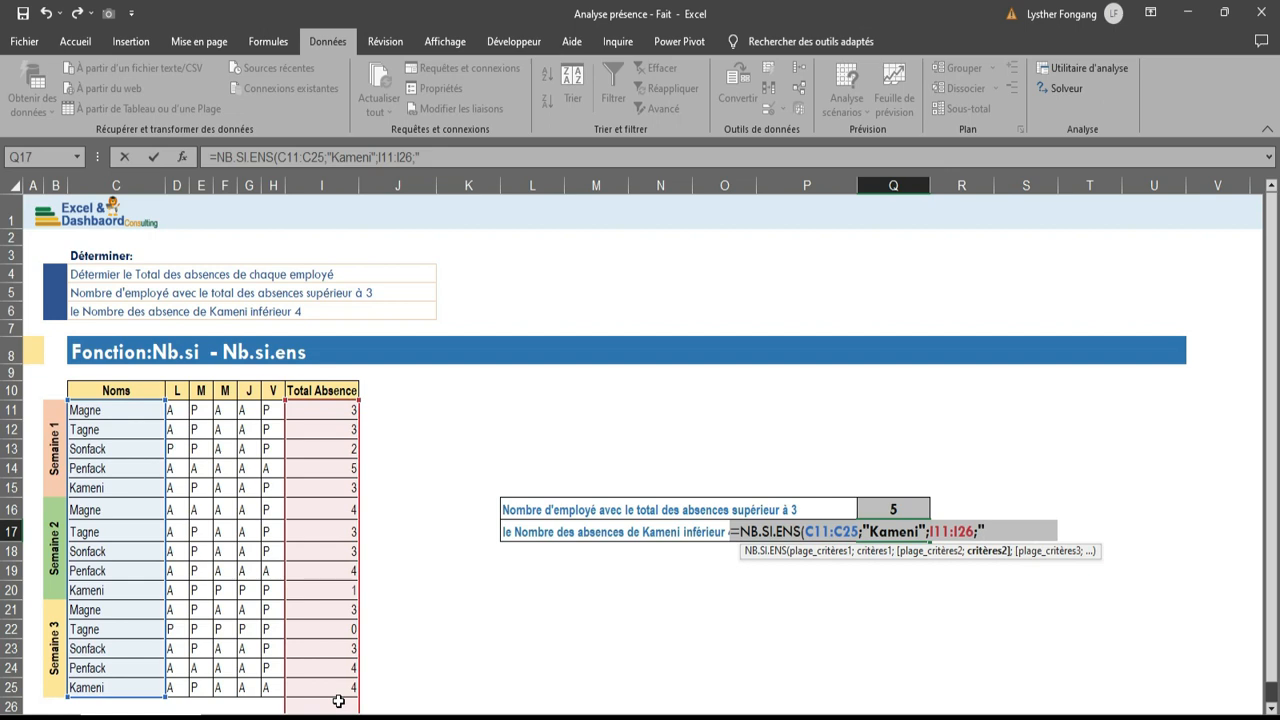
text(<"&4))
key(Return)
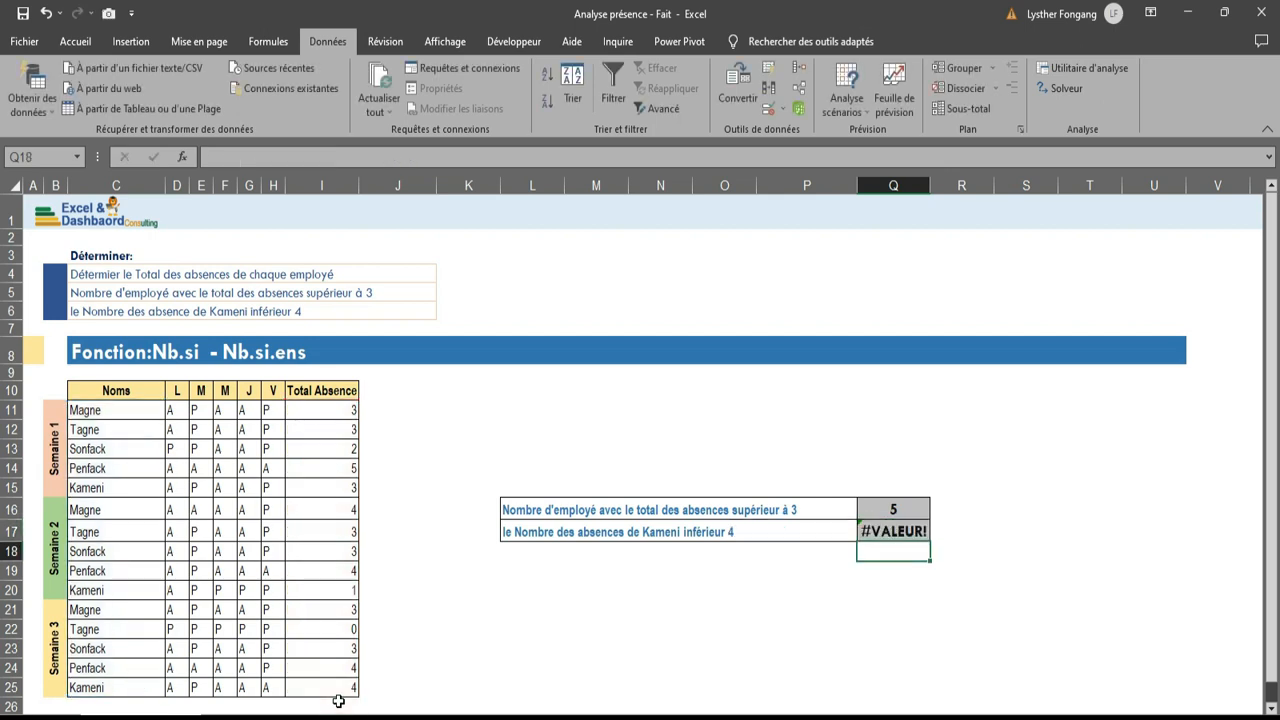
Correct the second criteria range in the Q17 NB.SI.ENS formula to I11:I25
click(886, 532)
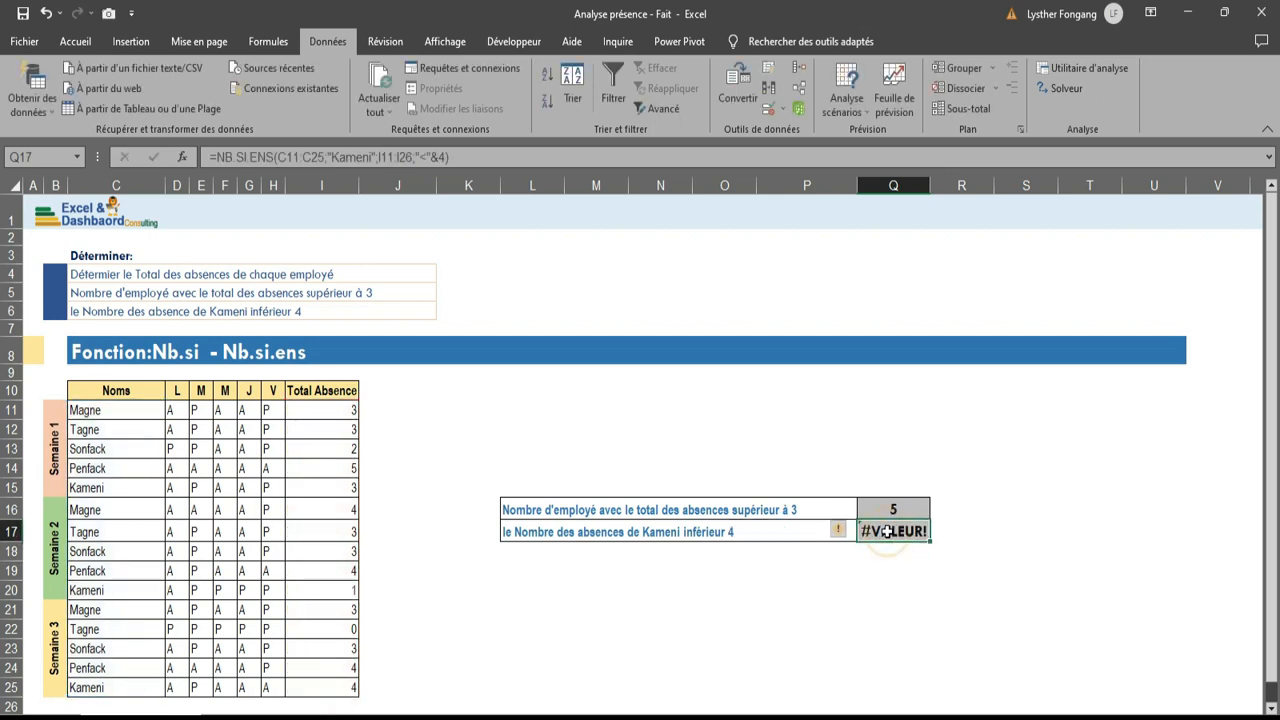
click(442, 157)
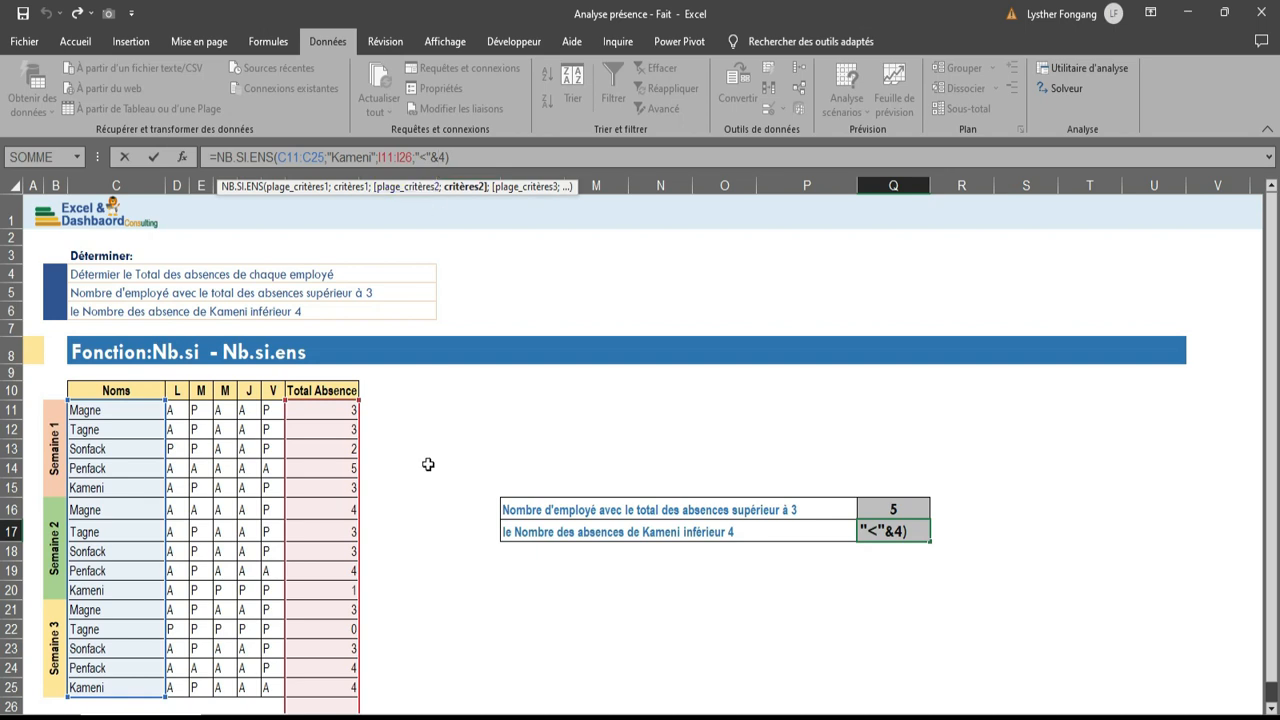
scroll(390, 547, down, 4)
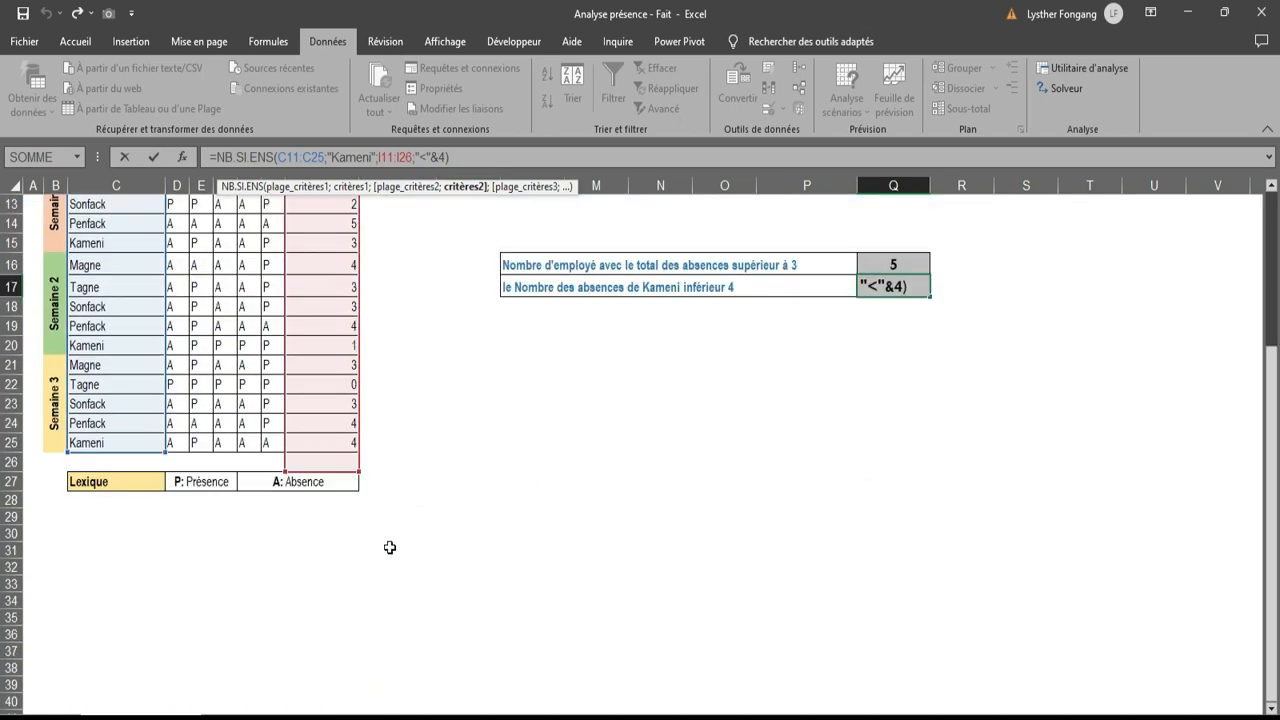
scroll(354, 451, up, 3)
click(414, 160)
key(BackSpace)
text(5)
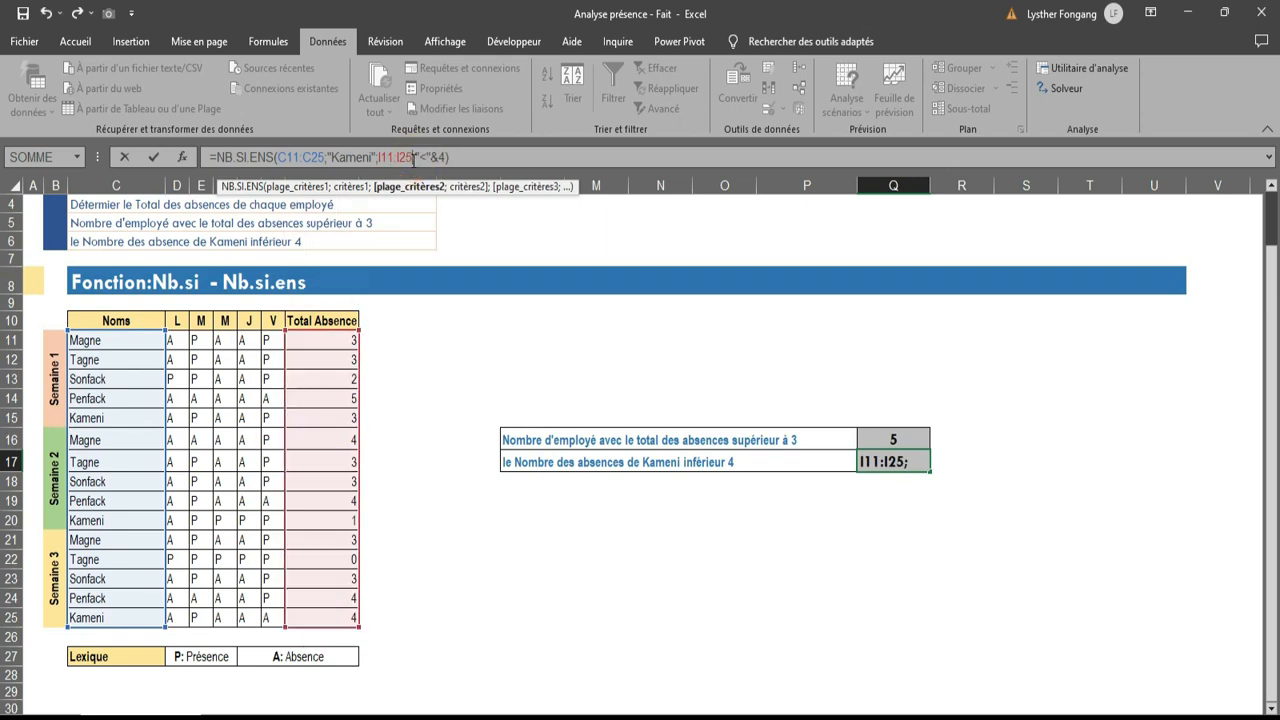
key(Return)
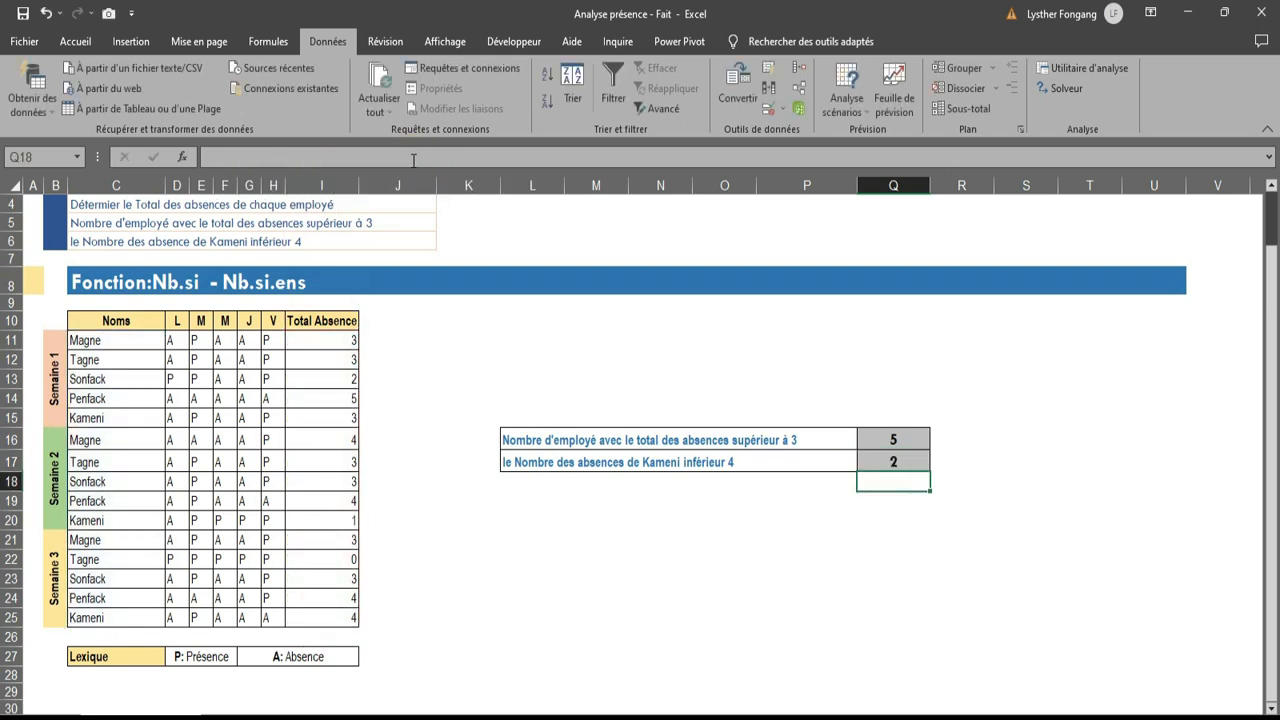
Check the Q17 result against the same employee's weekly absence totals in I15, I20 and I25
click(897, 459)
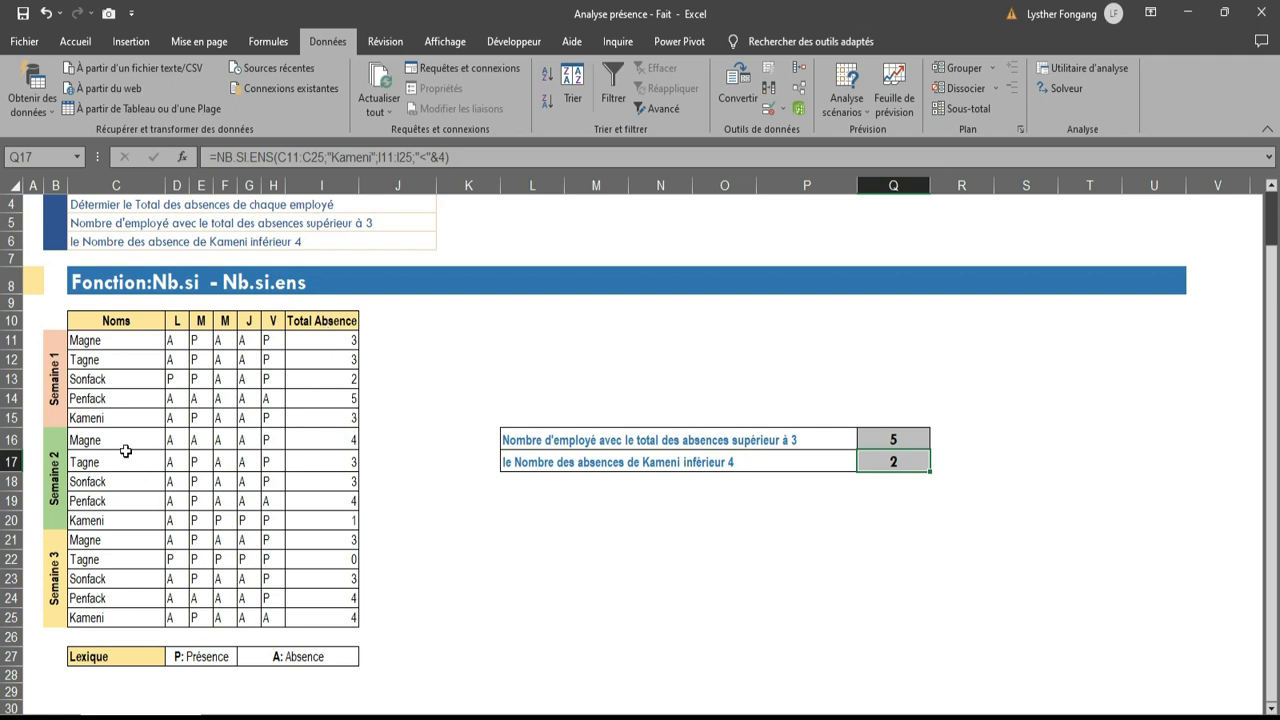
click(116, 418)
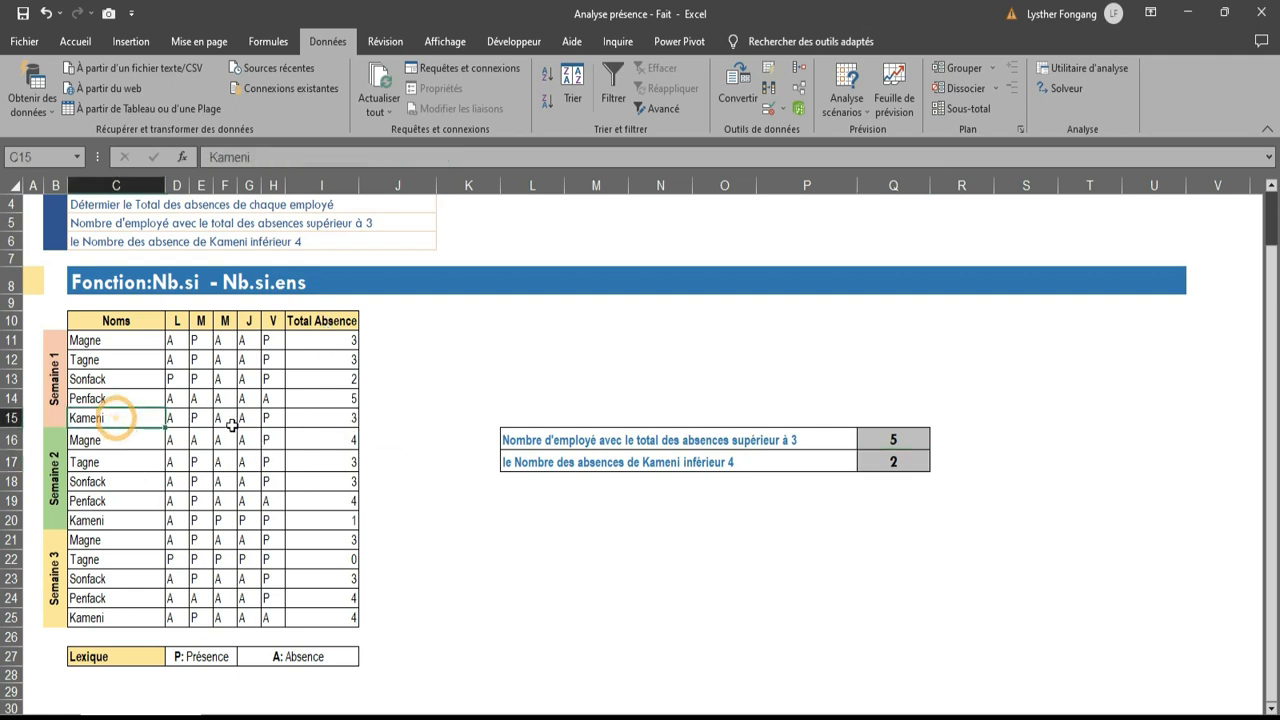
click(350, 418)
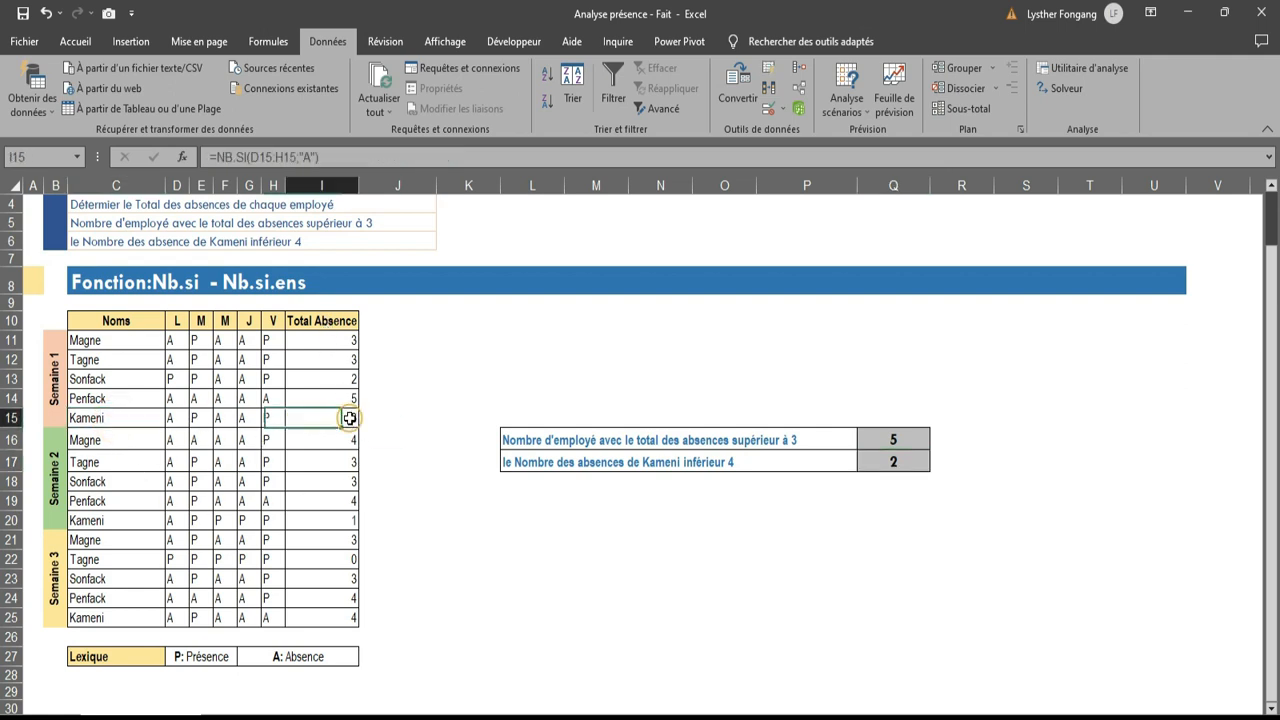
click(336, 520)
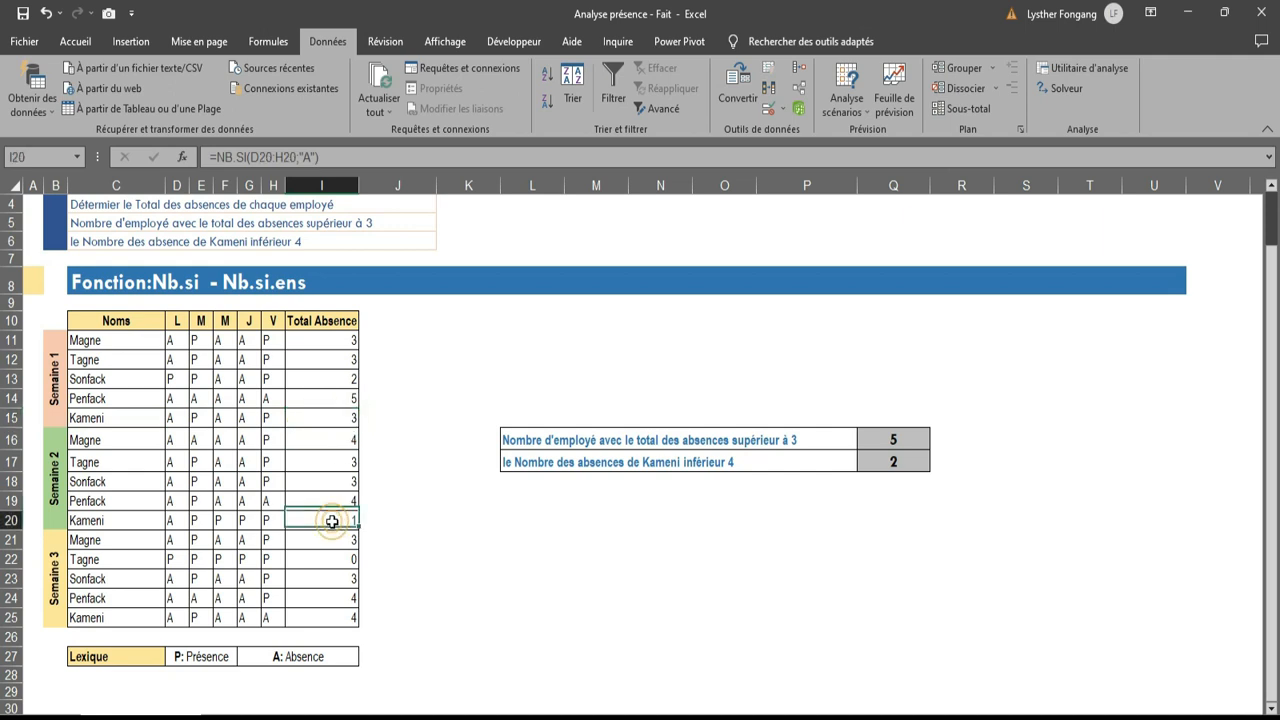
click(329, 617)
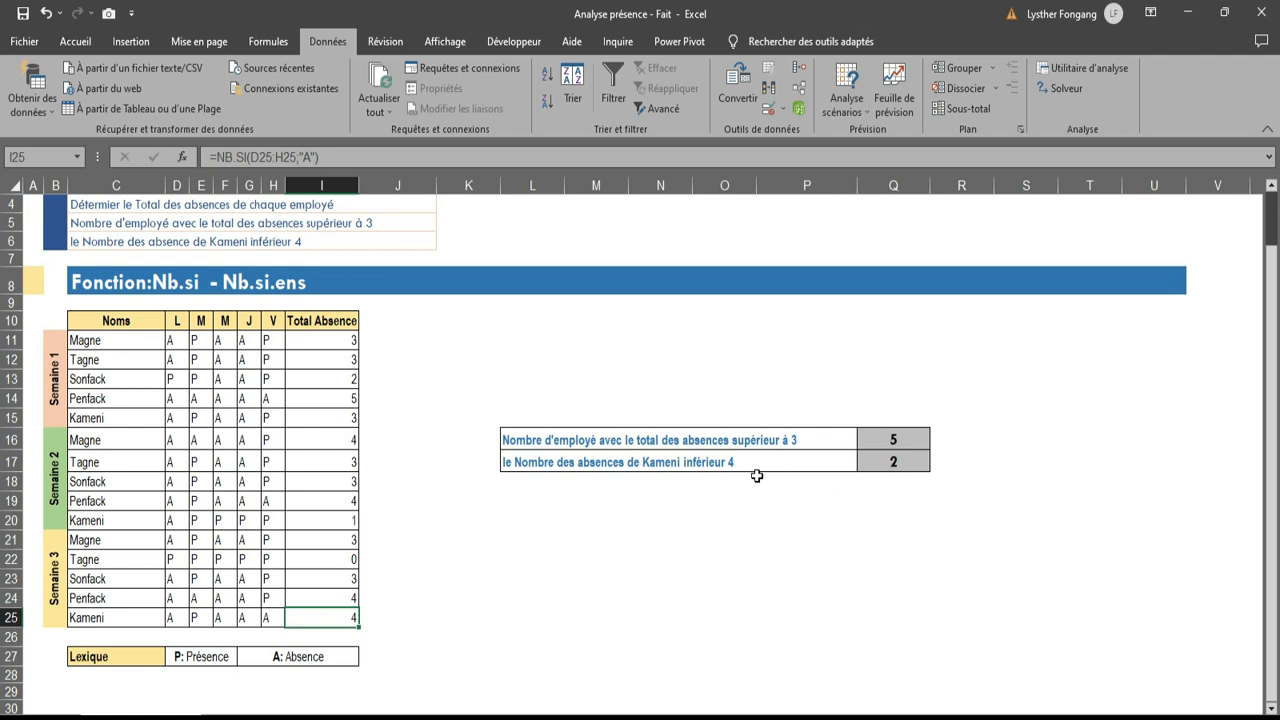
scroll(757, 476, up, 1)
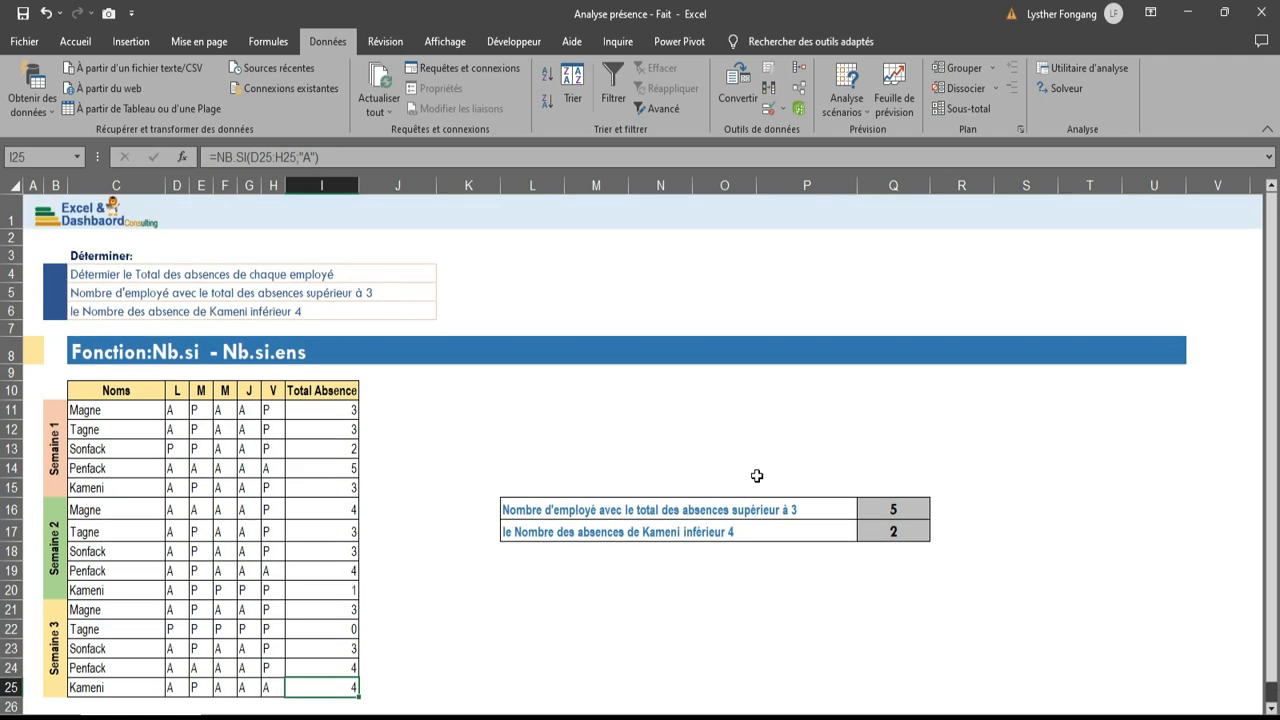